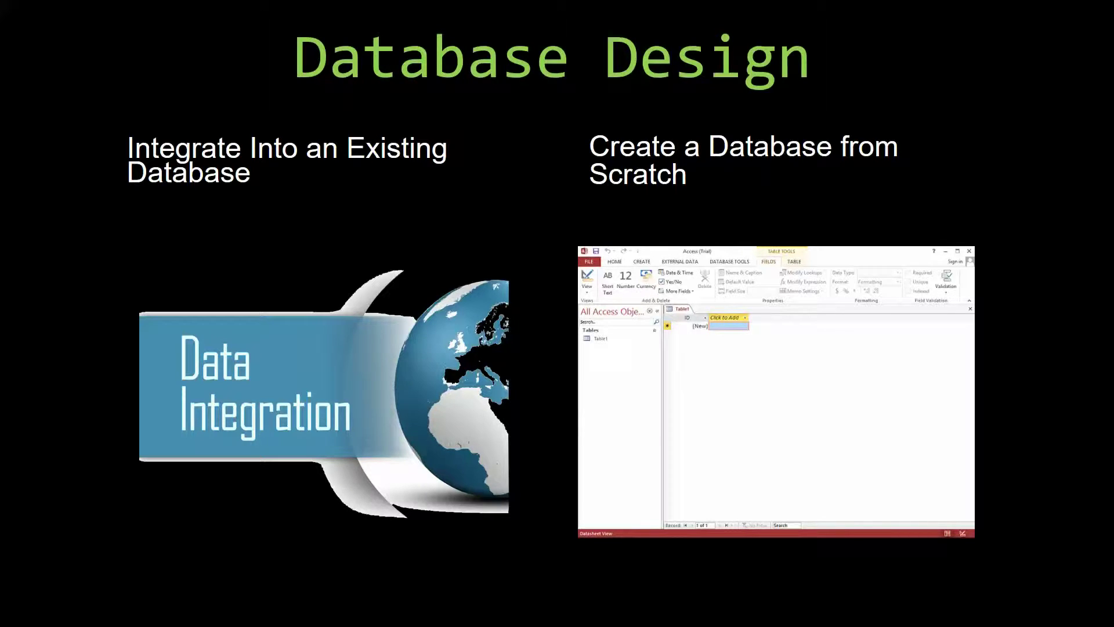
# Advance the slideshow to the Template Versions slide on runtime, internal-use and developer versions.
pyautogui.press('Right')
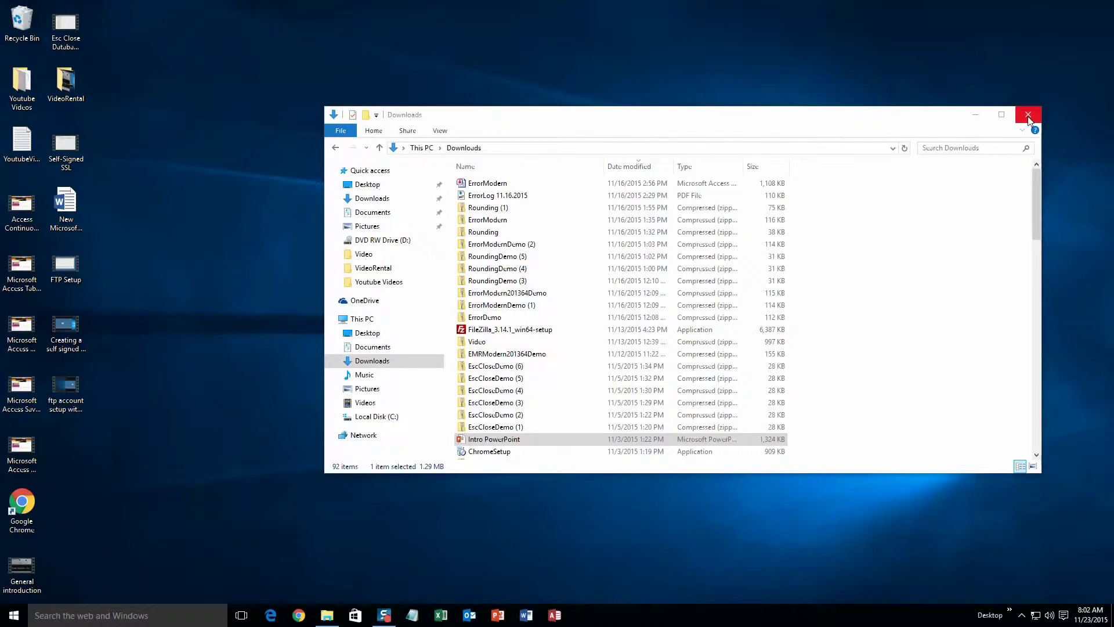
# Close the Downloads folder window so only the Windows desktop remains.
pyautogui.click(1029, 117)
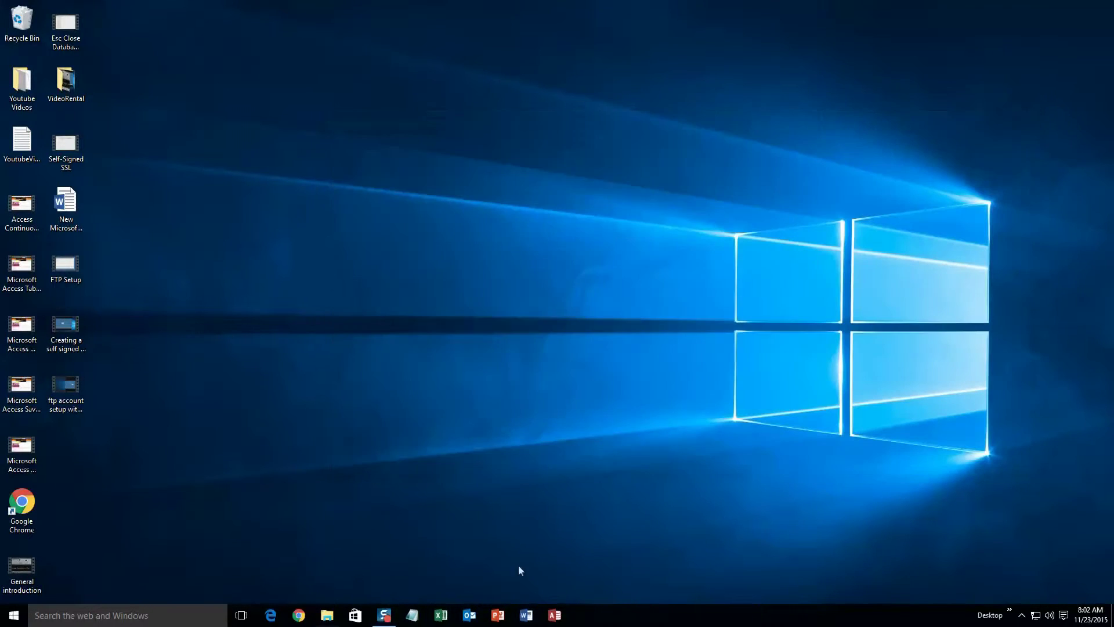
# Load microsoftaccessexpert.com in Chrome and expand its Database Templates (For Sale) section.
pyautogui.click(297, 615)
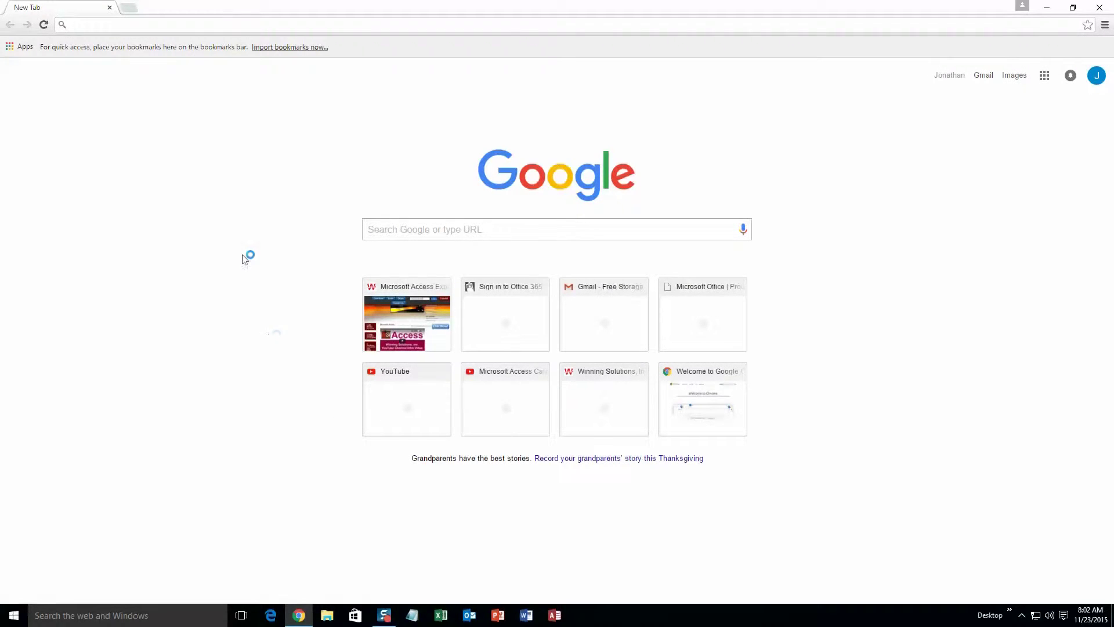
pyautogui.write('microsoftaccessexpert.com')
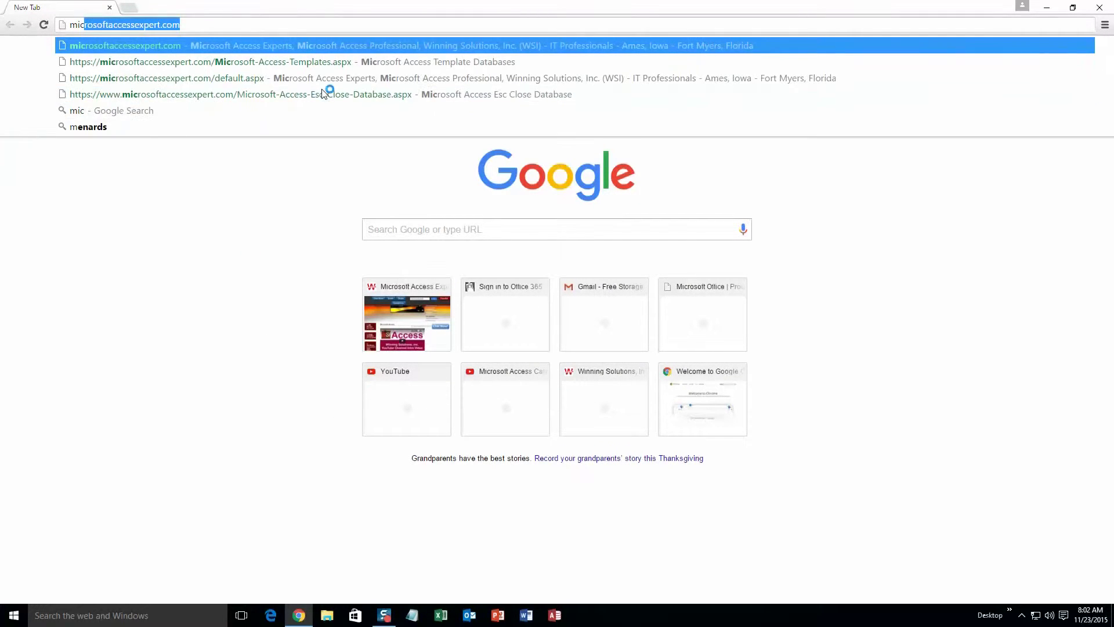
pyautogui.press('End')
pyautogui.press('Return')
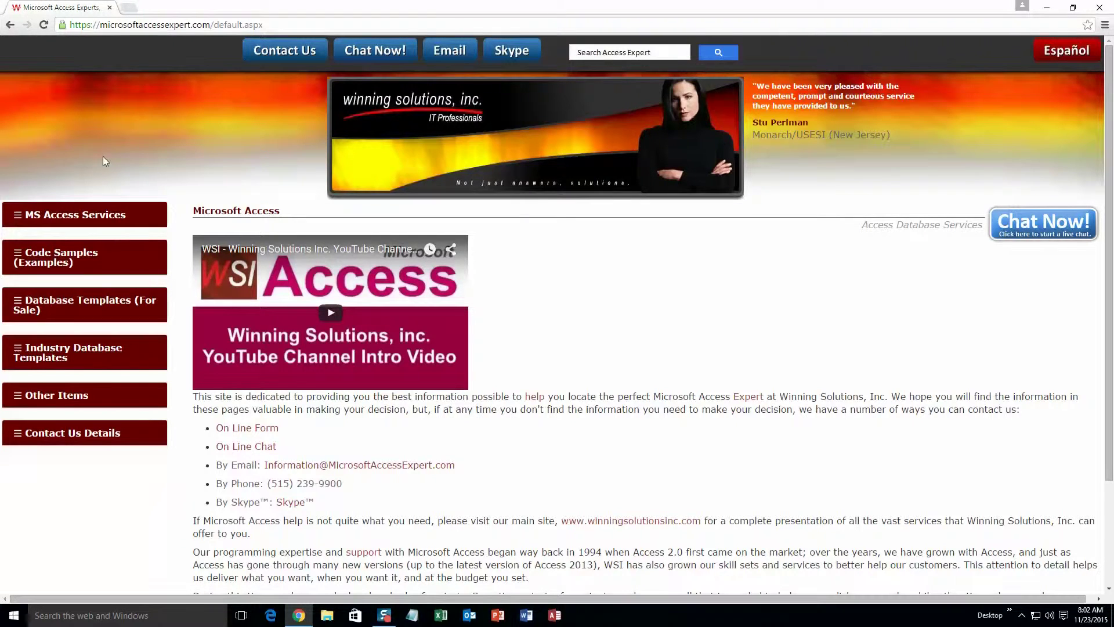
pyautogui.click(64, 306)
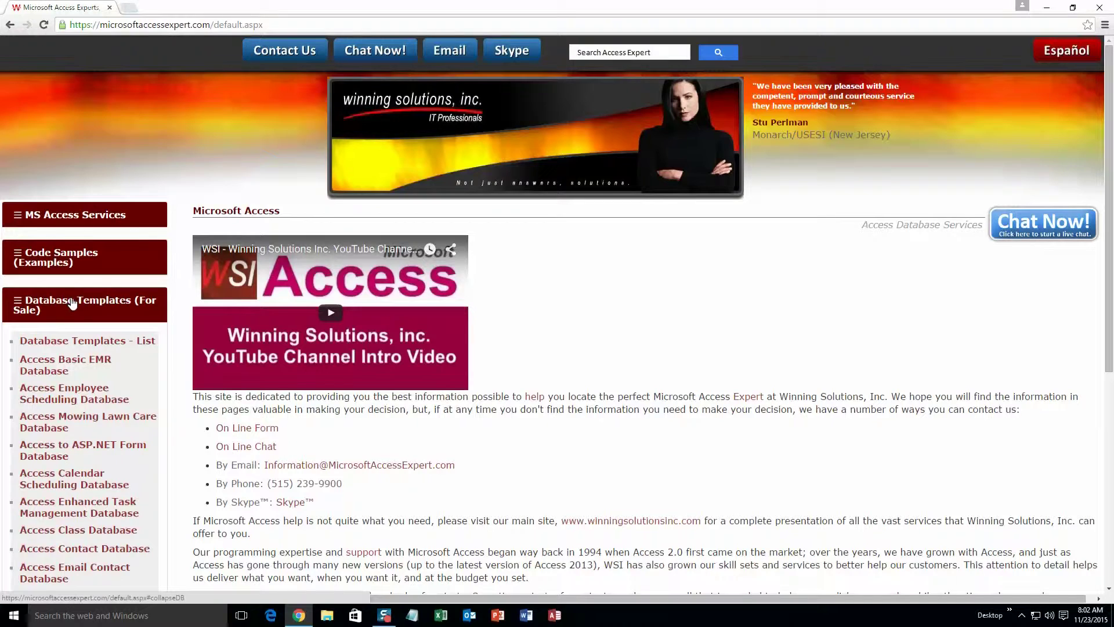
# Open the Database Templates - List page and scroll down to the Small Business templates.
pyautogui.click(77, 344)
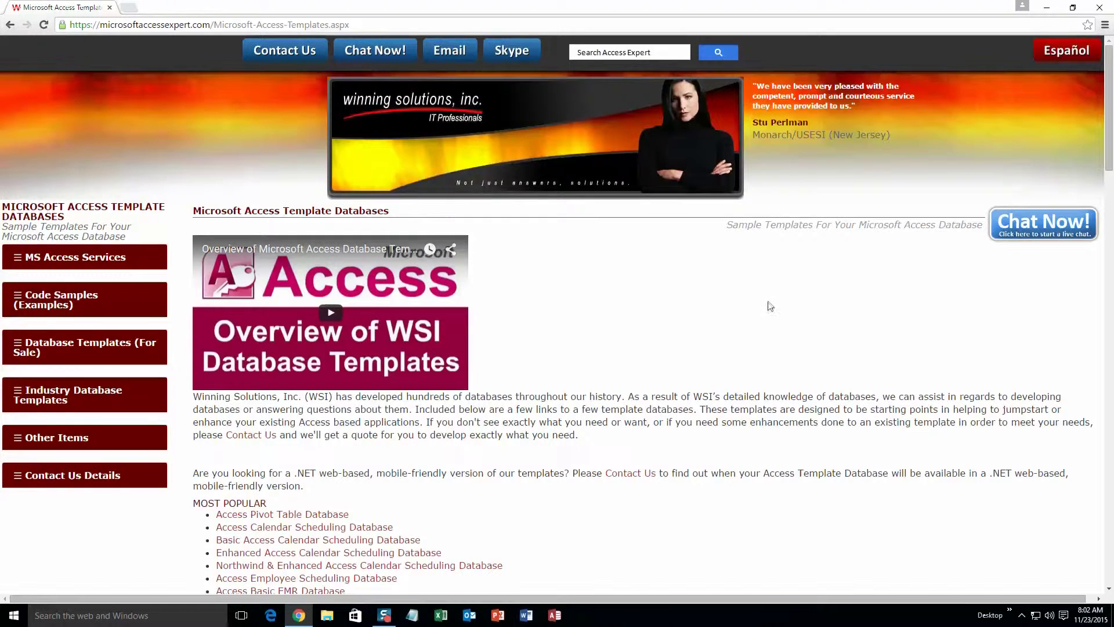
pyautogui.scroll(-3, 644, 373)
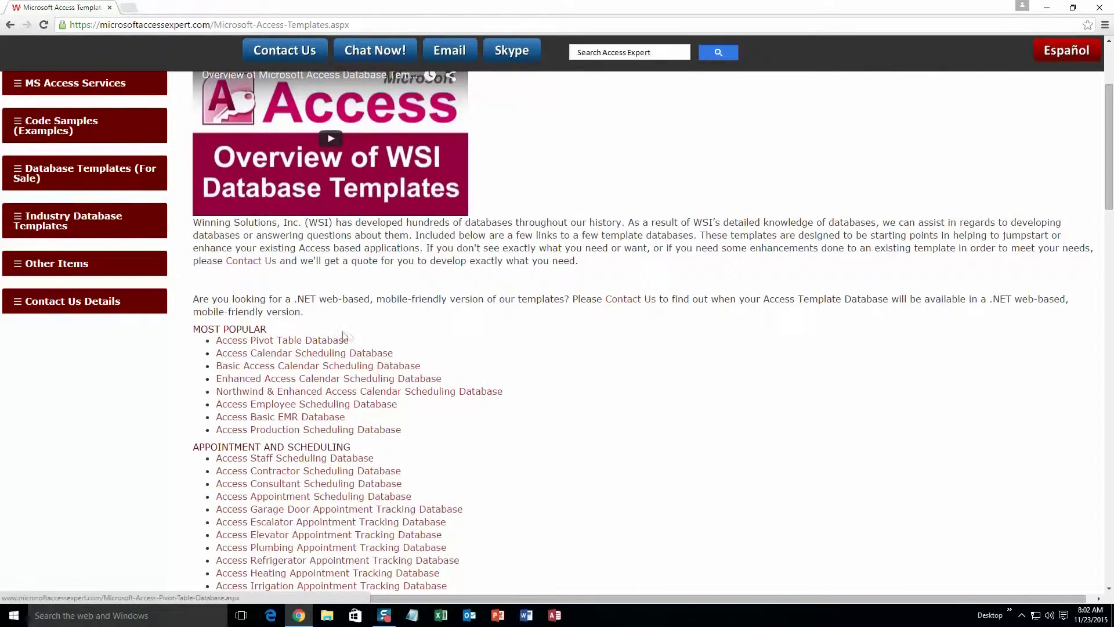
pyautogui.scroll(-4, 349, 337)
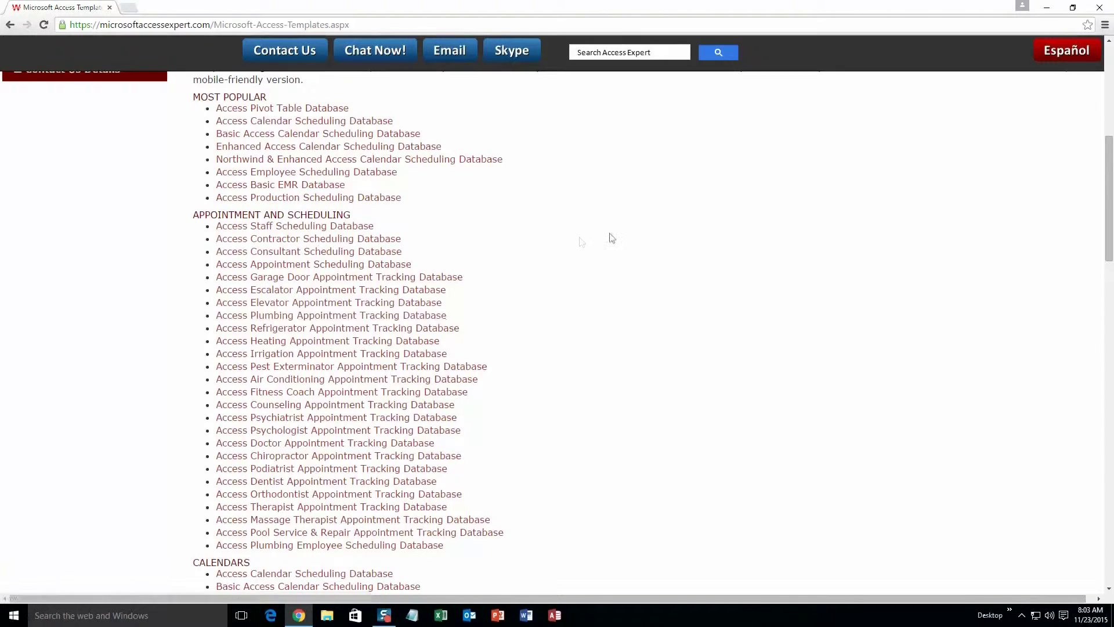
pyautogui.scroll(-3, 540, 279)
pyautogui.scroll(-2, 513, 306)
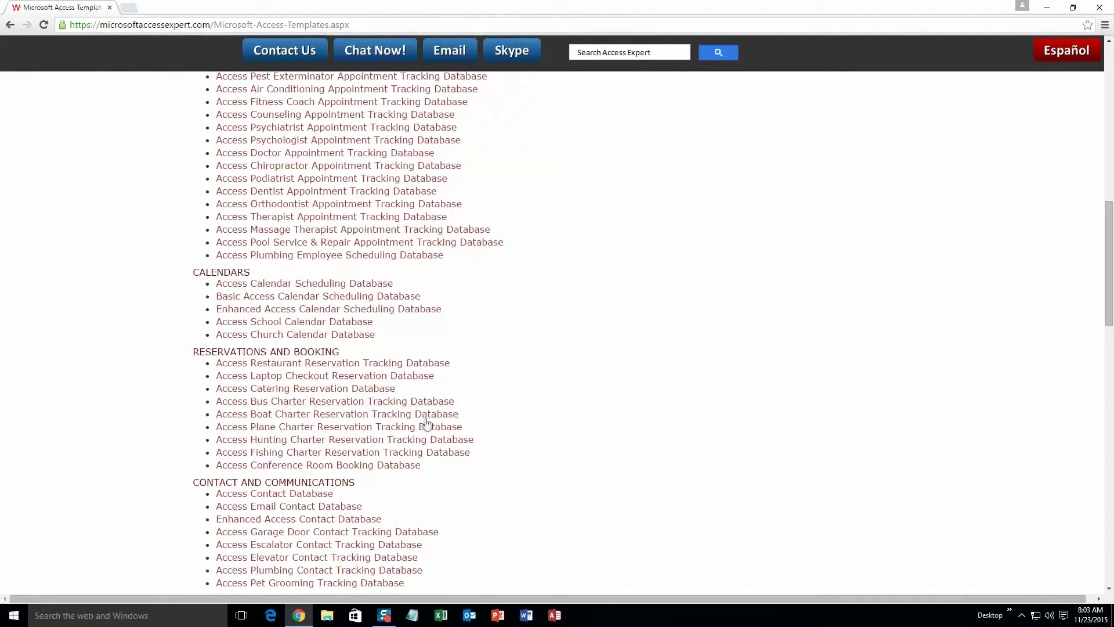
pyautogui.scroll(-3, 464, 398)
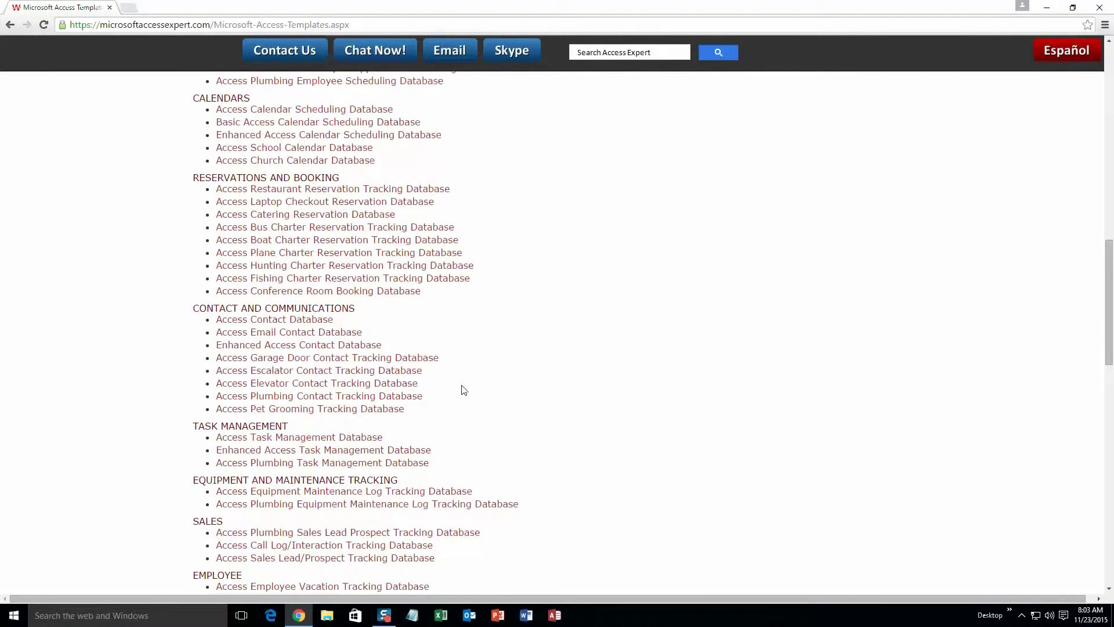
pyautogui.scroll(-3, 464, 390)
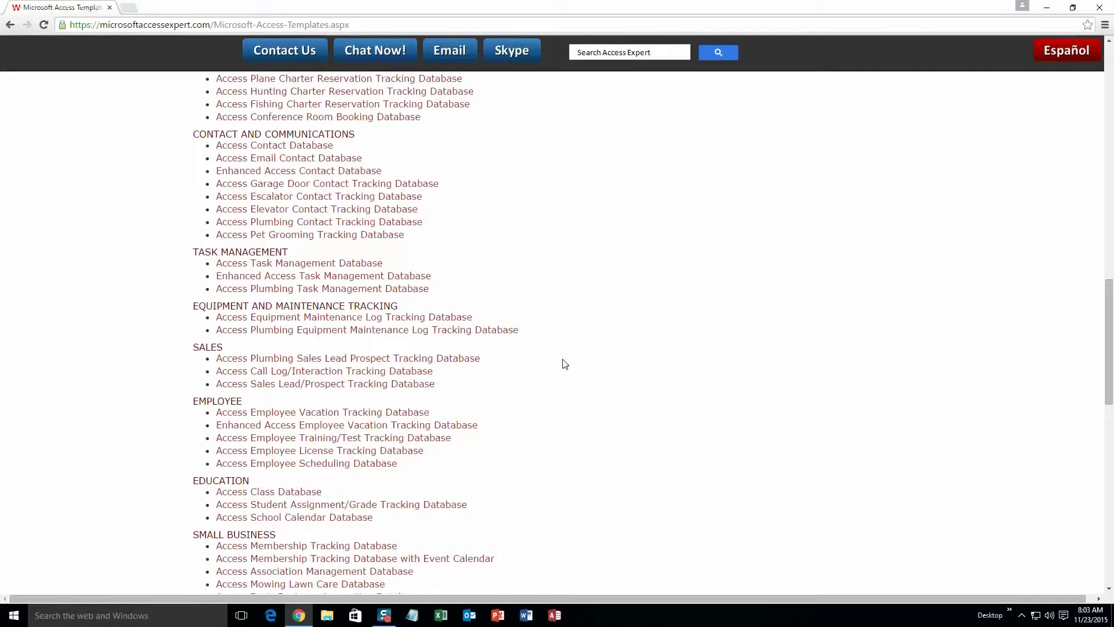
pyautogui.scroll(-3, 600, 425)
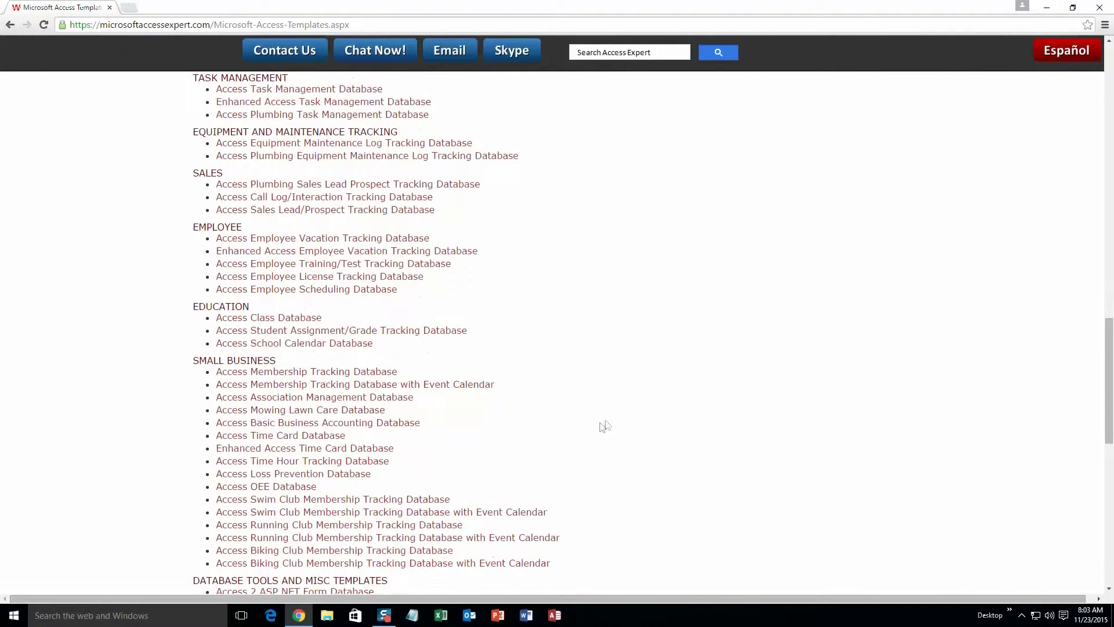
pyautogui.scroll(-4, 603, 425)
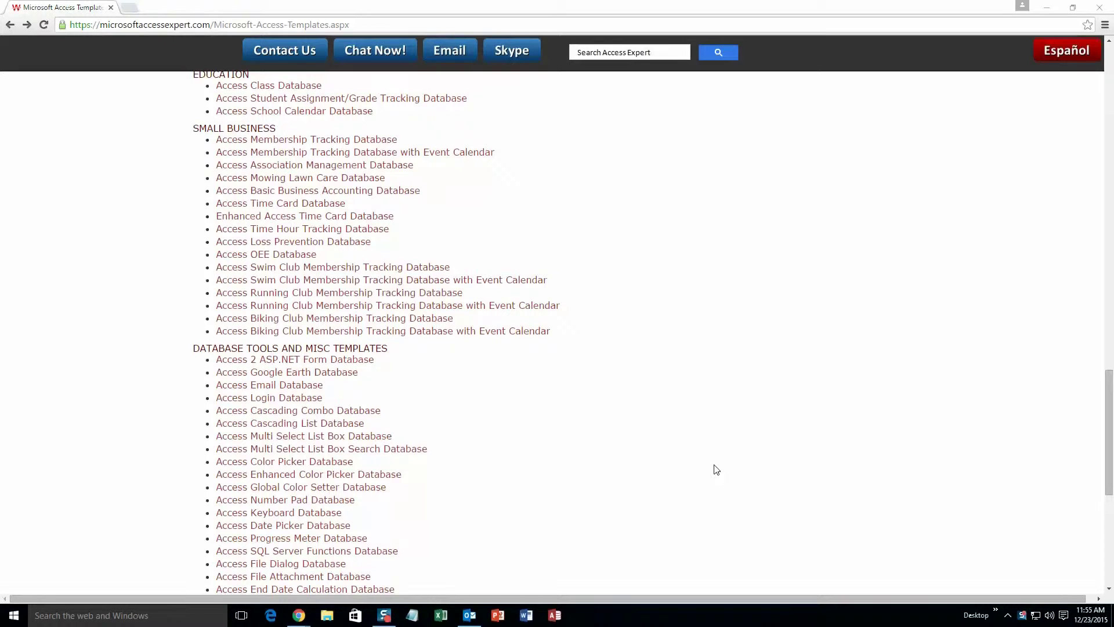
# Download the Access 2010/2013/2016 Membership Tracking with Event Calendar demo and open the zip.
pyautogui.click(284, 156)
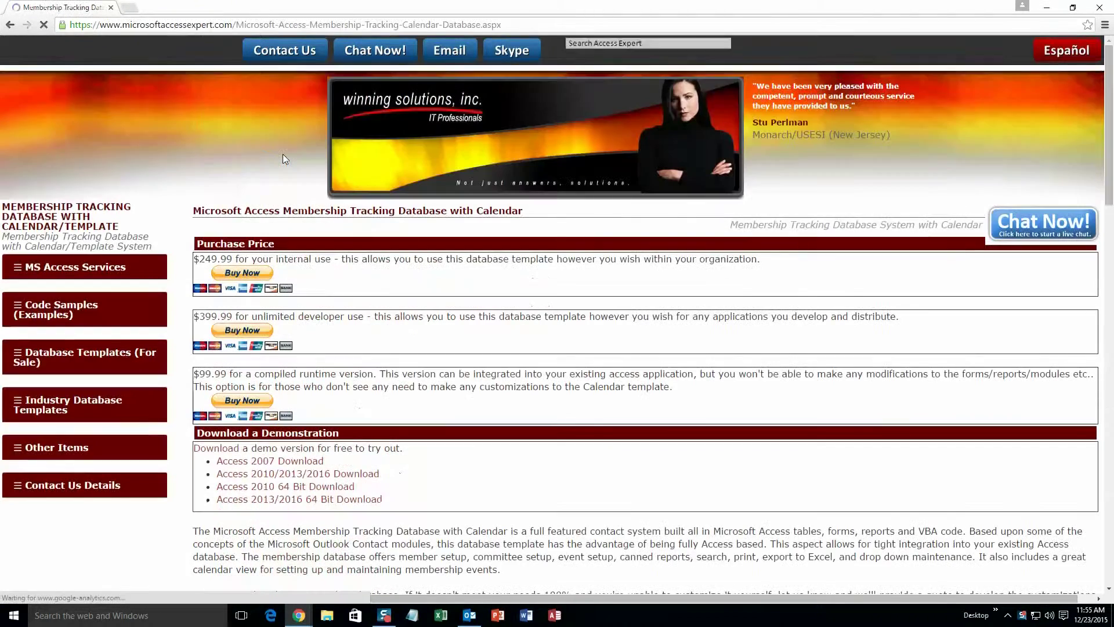
pyautogui.scroll(-1, 430, 436)
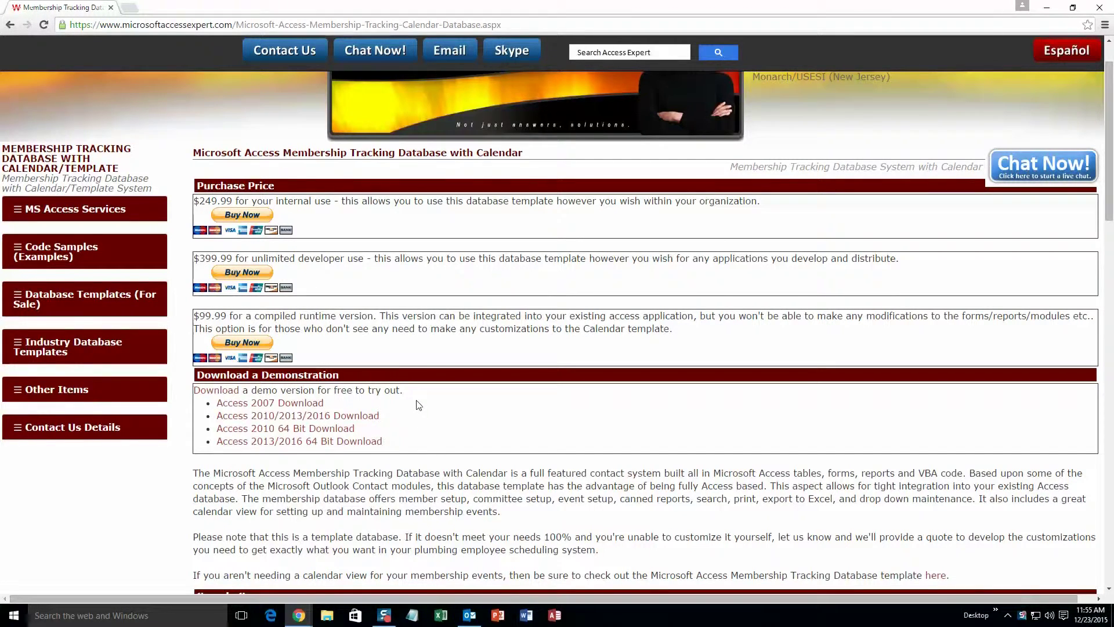
pyautogui.click(363, 416)
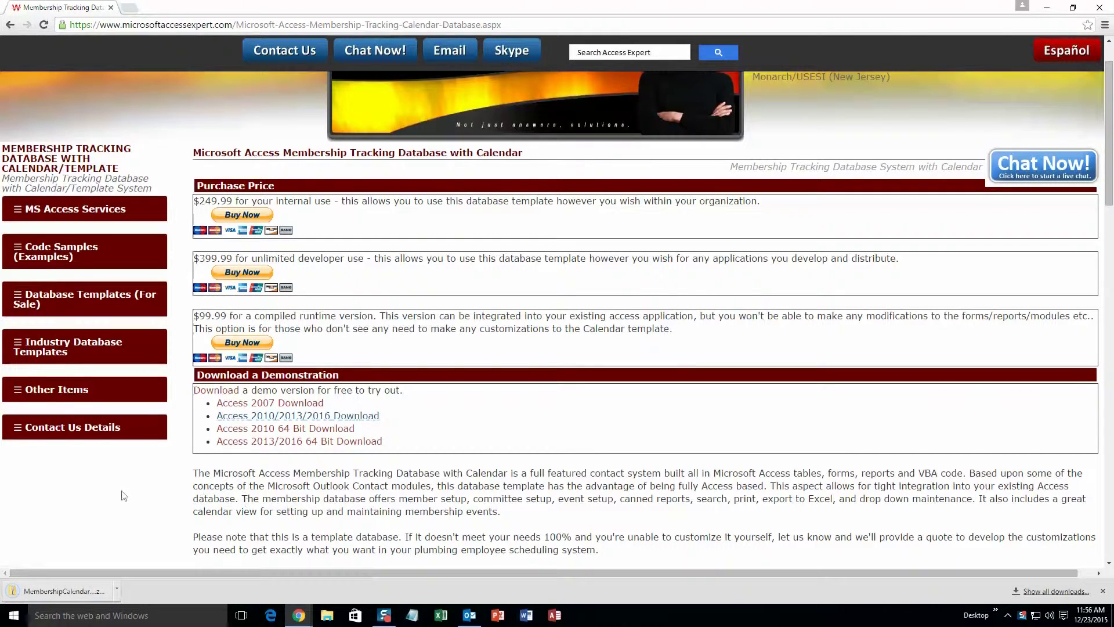
pyautogui.click(64, 590)
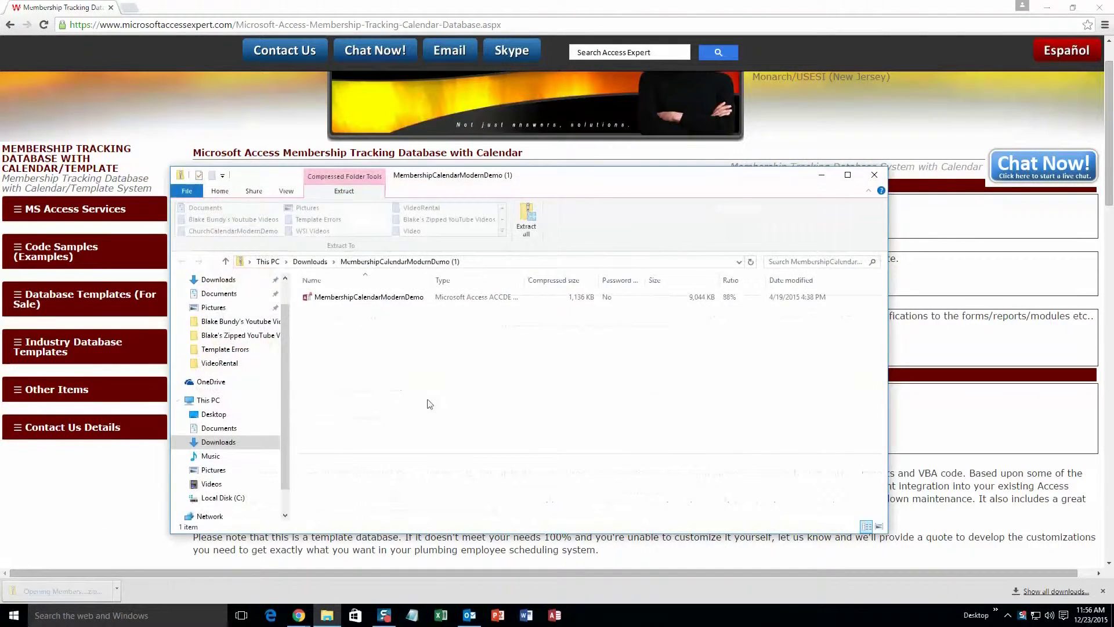
# Extract MembershipCalendarModernDemo to Downloads, open it and accept the security warning.
pyautogui.click(399, 302)
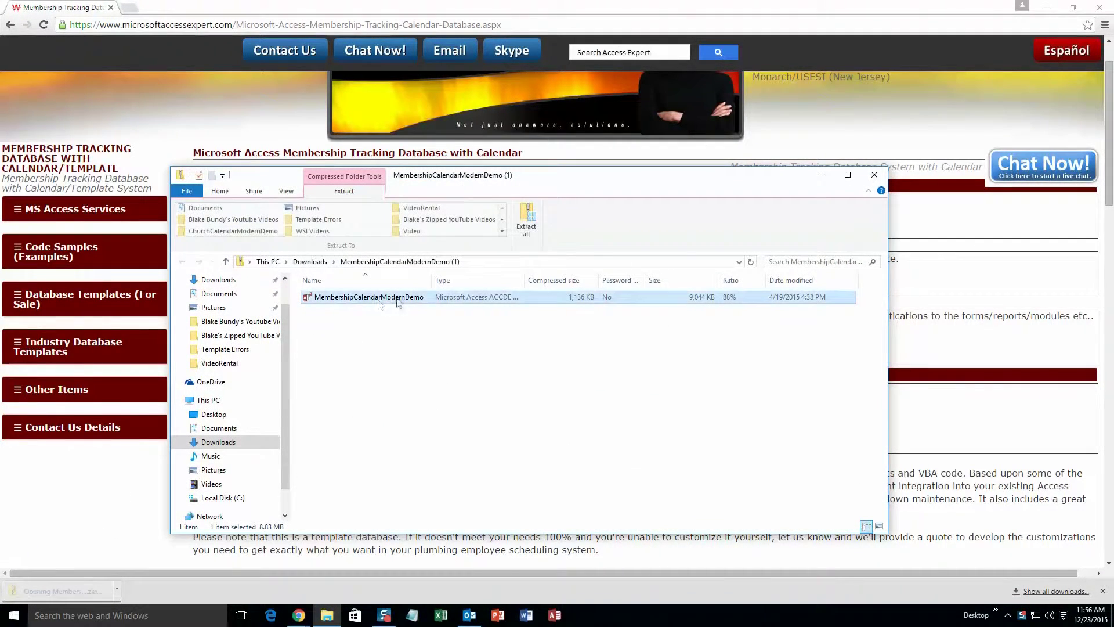
pyautogui.click(527, 219)
pyautogui.click(667, 420)
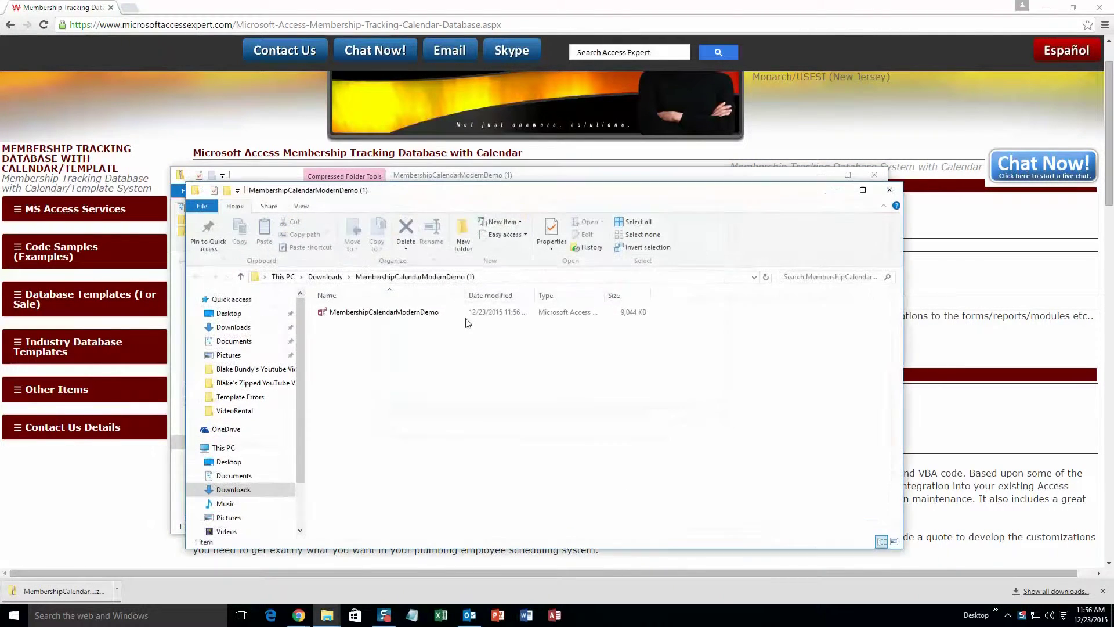
pyautogui.doubleClick(383, 313)
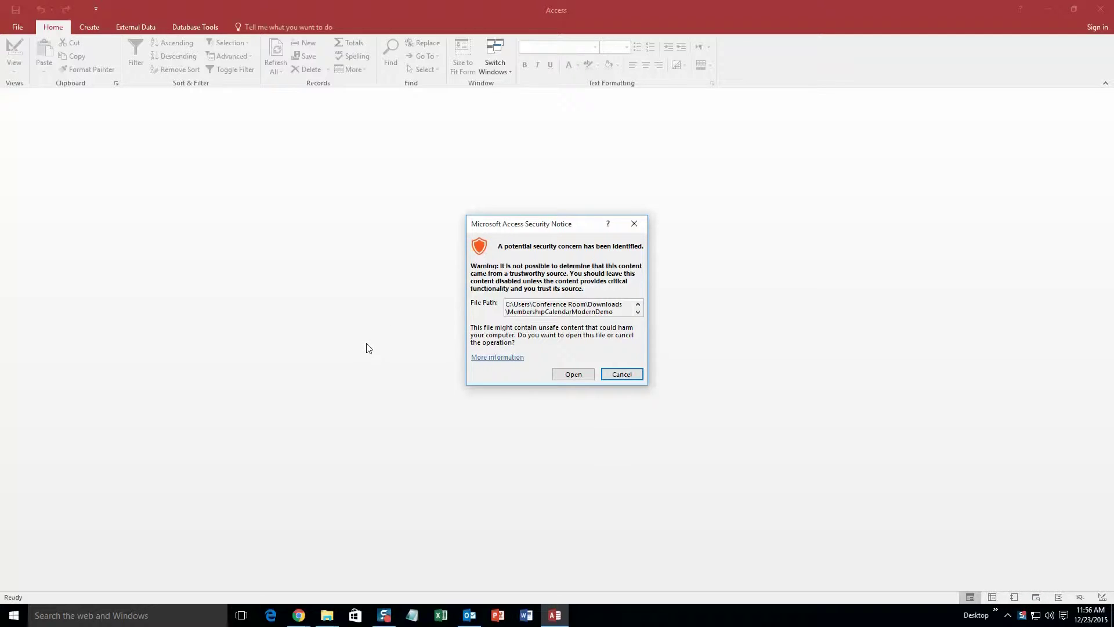
pyautogui.click(583, 376)
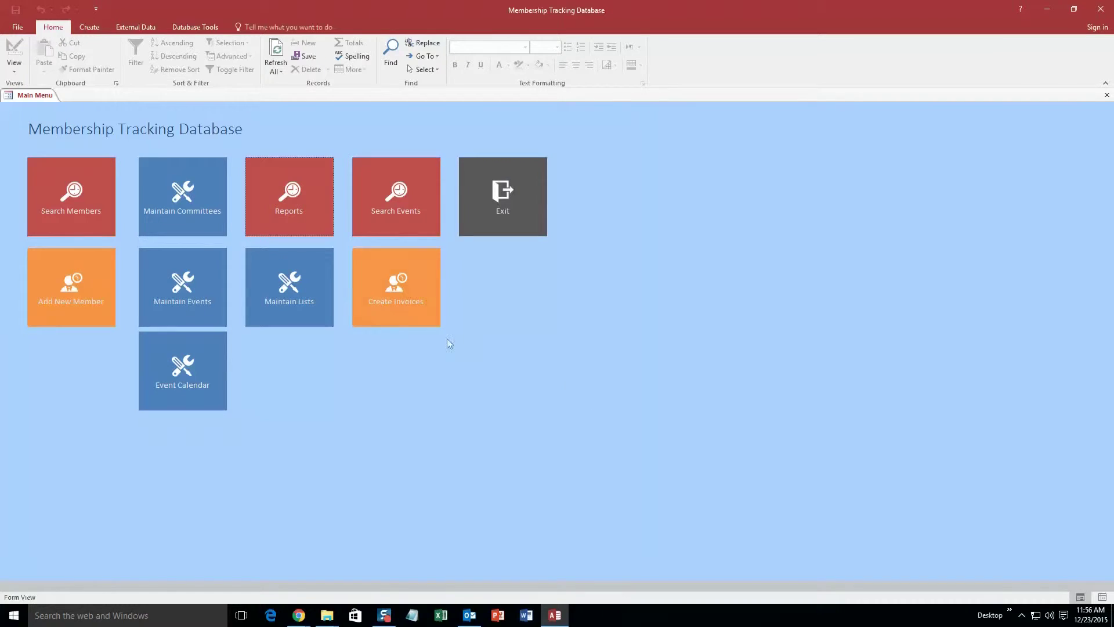
# Start a new member record with title Mr. and the member's first and last name.
pyautogui.click(61, 283)
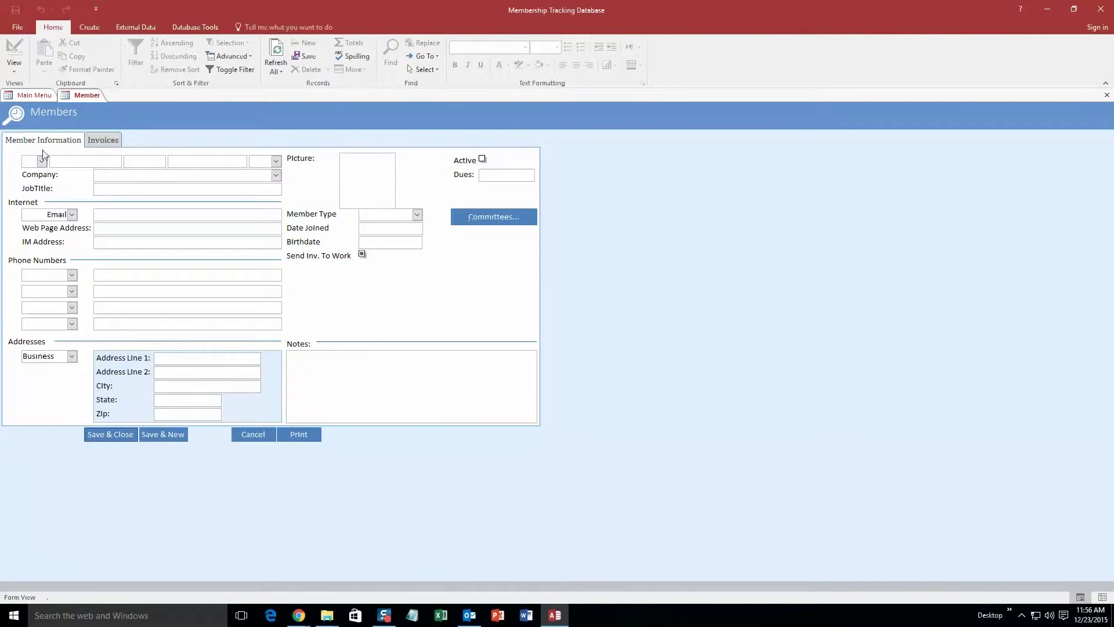
pyautogui.click(41, 161)
pyautogui.click(35, 195)
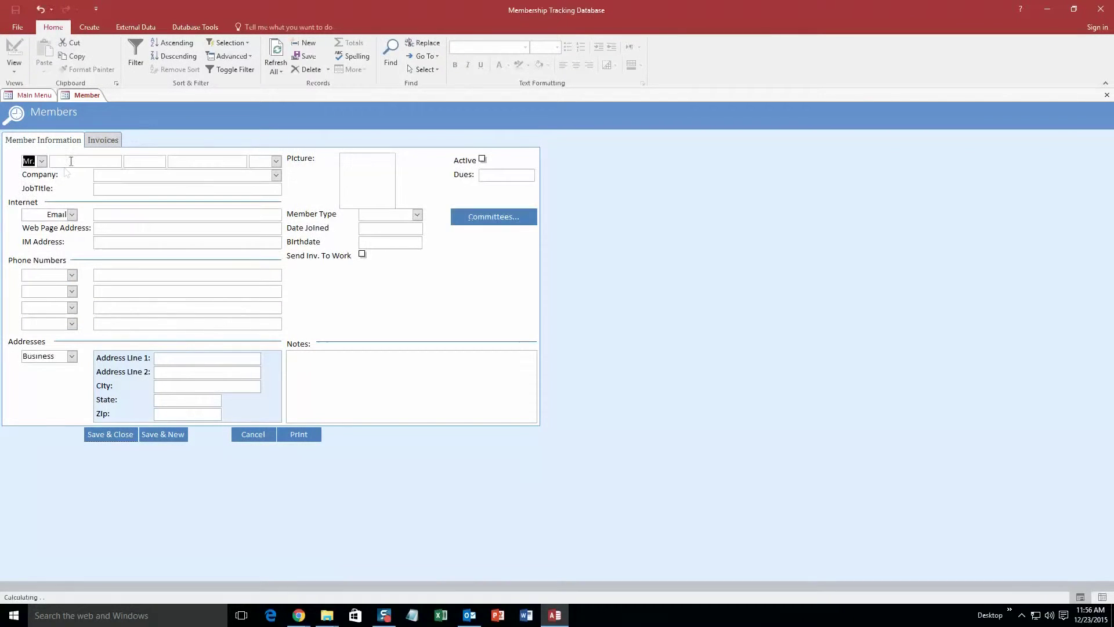
pyautogui.click(71, 161)
pyautogui.click(203, 162)
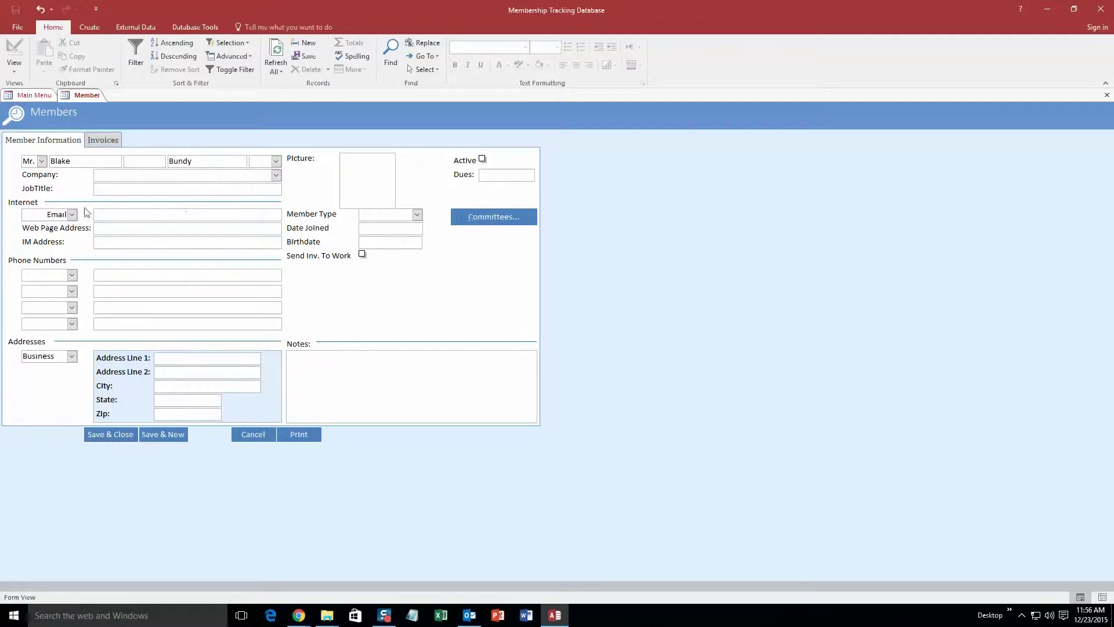
# Enter the member's e-mail address and a Business phone number.
pyautogui.click(108, 214)
pyautogui.write('test@test.com')
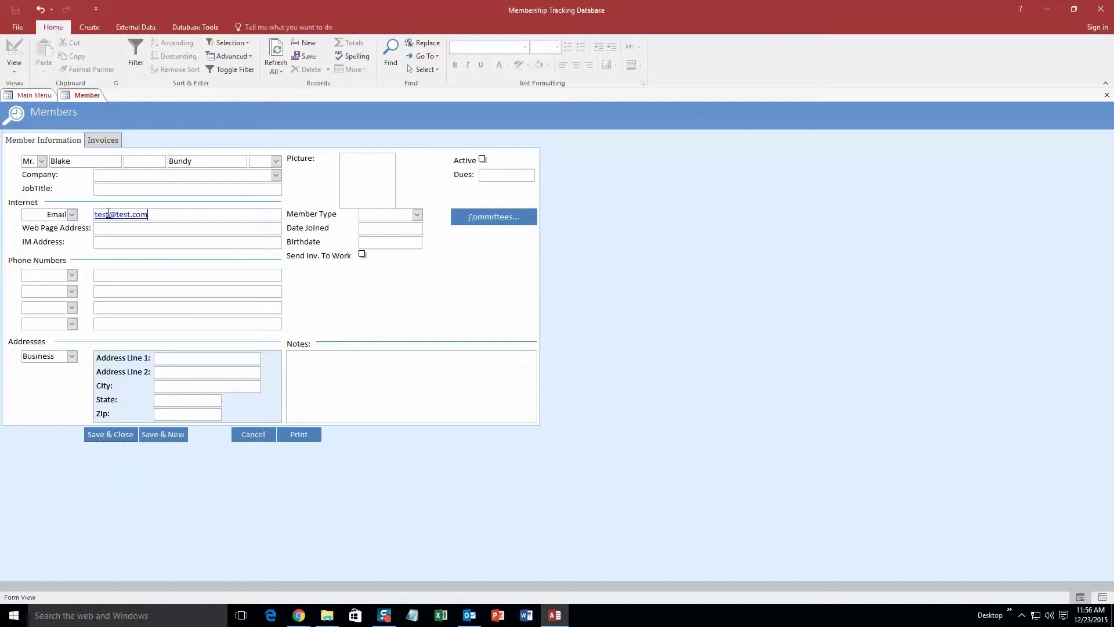
pyautogui.click(72, 275)
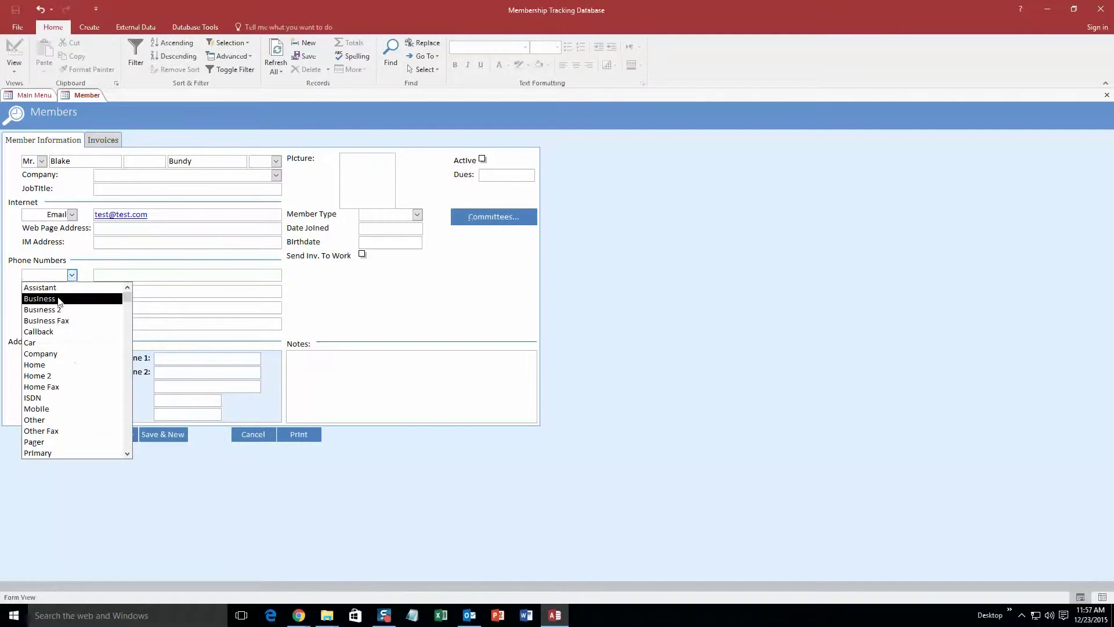
pyautogui.click(41, 300)
pyautogui.click(102, 273)
pyautogui.write('1')
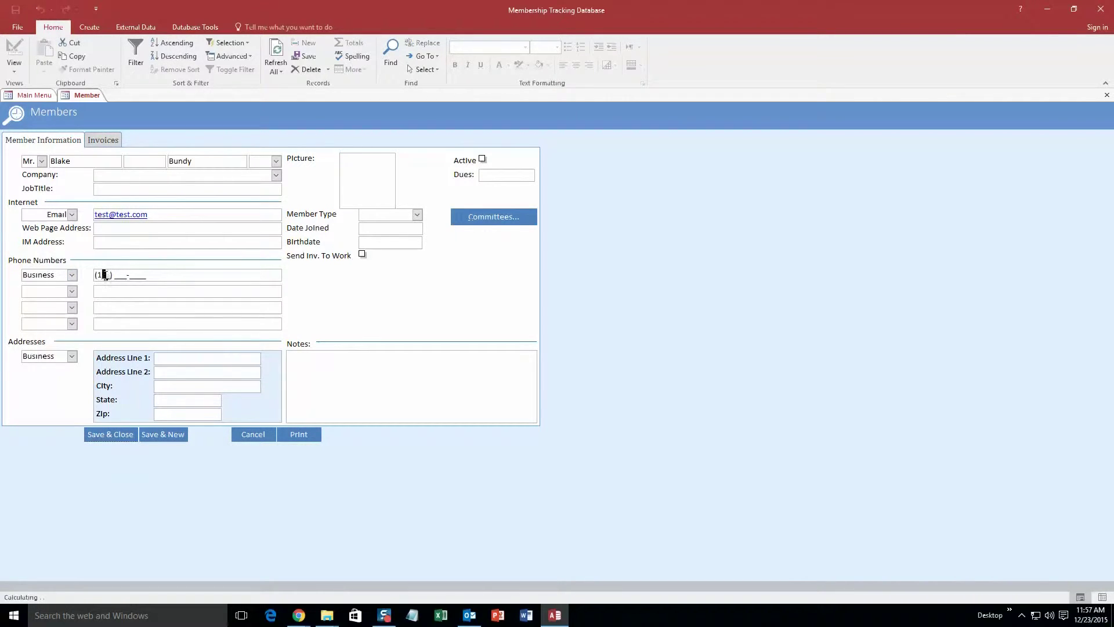
pyautogui.write('11) 111-1111')
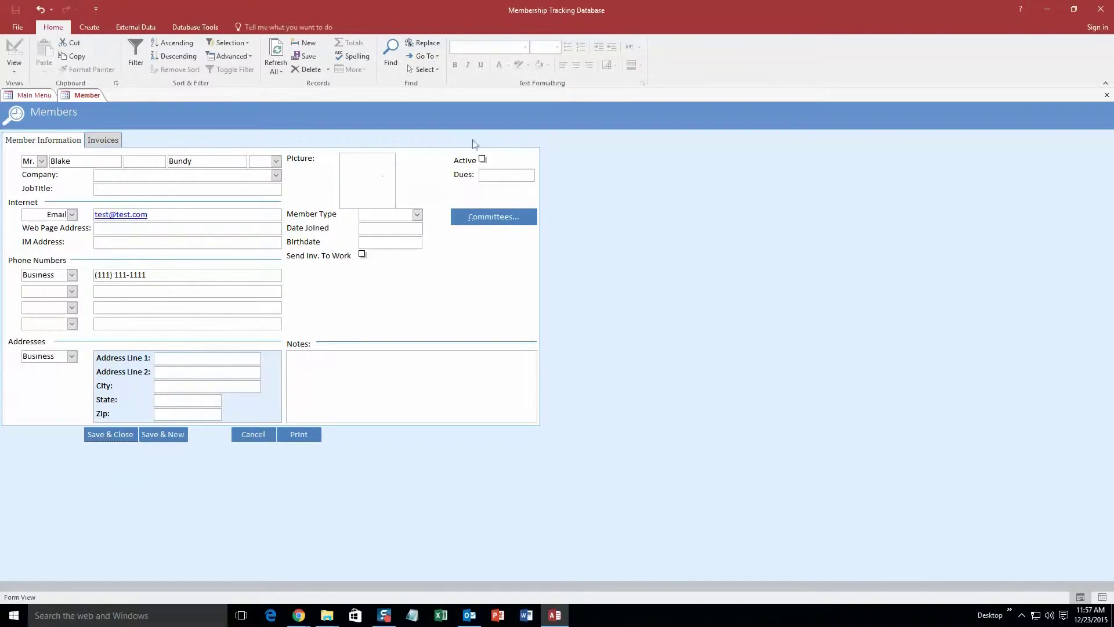
# Mark the member Active as a Full Member with Date Joined 11/11/11.
pyautogui.click(483, 159)
pyautogui.click(417, 215)
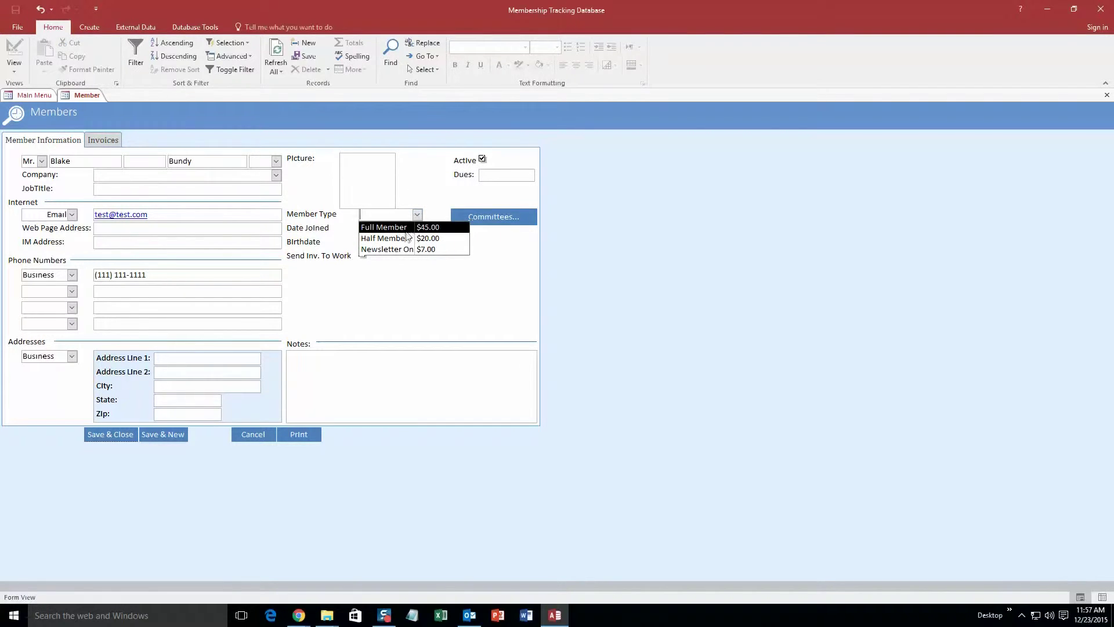
pyautogui.click(400, 233)
pyautogui.click(378, 229)
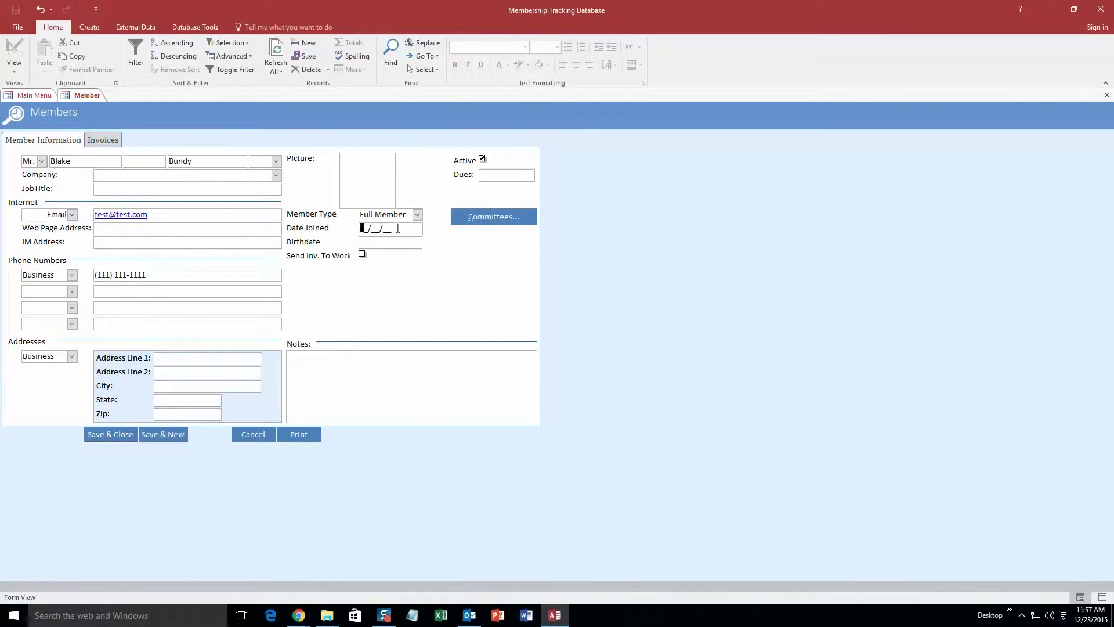
pyautogui.write('11/11/11')
# Assign the member to the Meals committee as Cook and save the record.
pyautogui.click(489, 217)
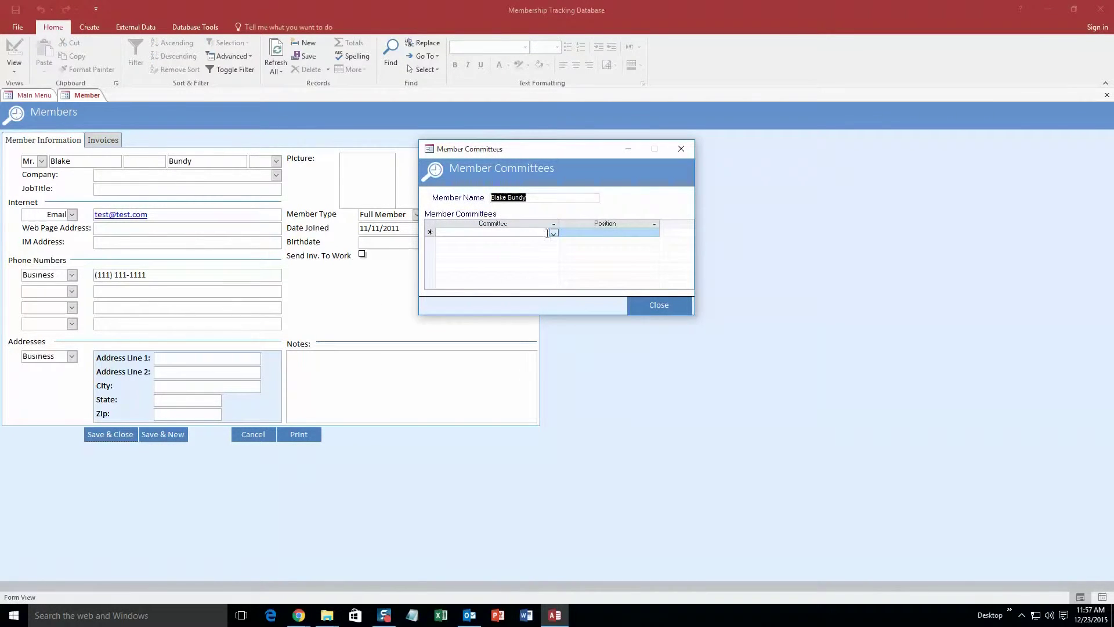
pyautogui.click(552, 233)
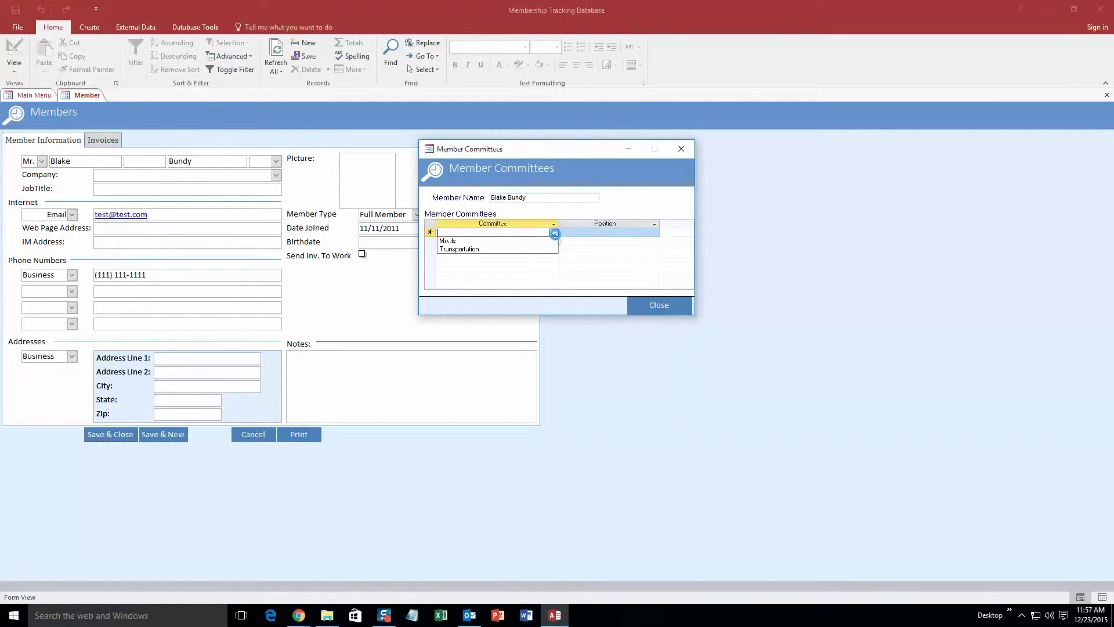
pyautogui.click(492, 243)
pyautogui.click(605, 232)
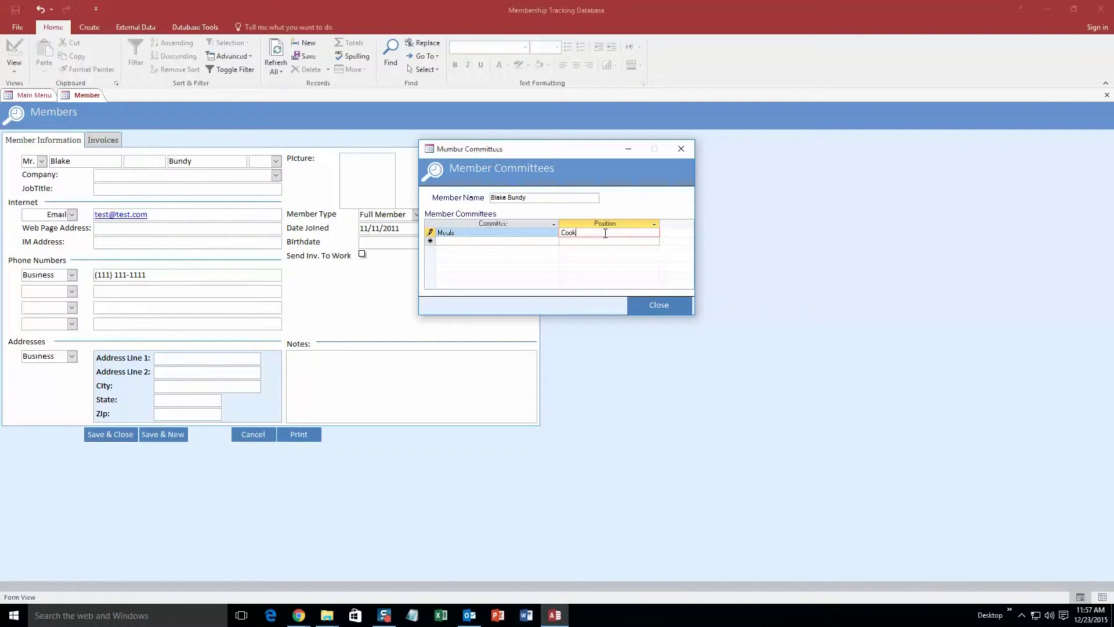
pyautogui.click(667, 305)
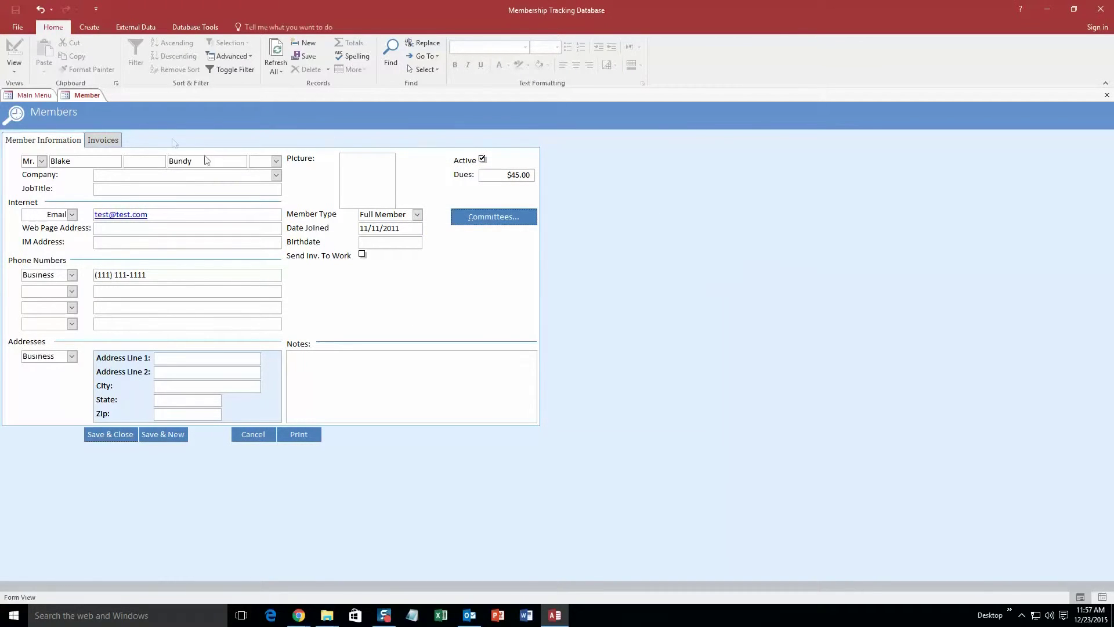
pyautogui.click(120, 436)
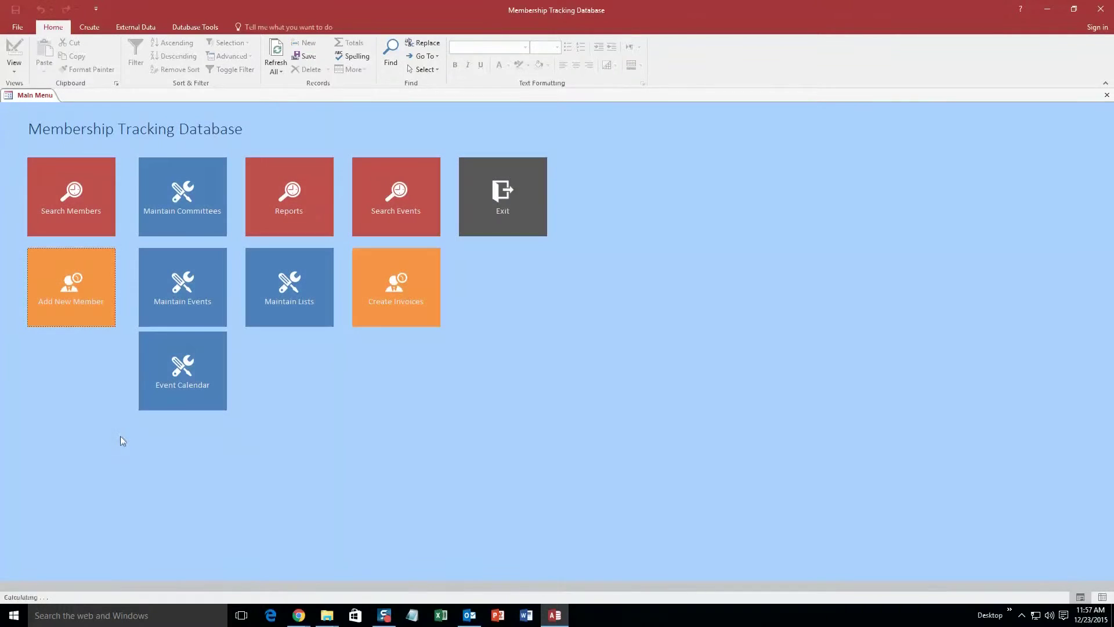
# Search members by the new member's last name, view the found record, then cancel out.
pyautogui.click(71, 197)
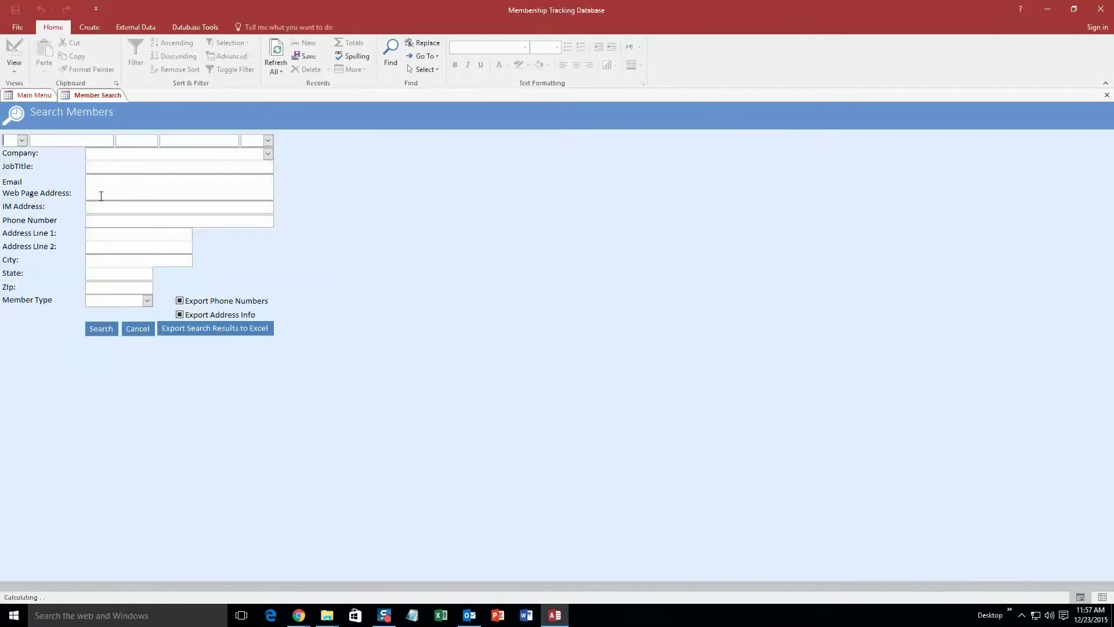
pyautogui.click(190, 140)
pyautogui.click(102, 329)
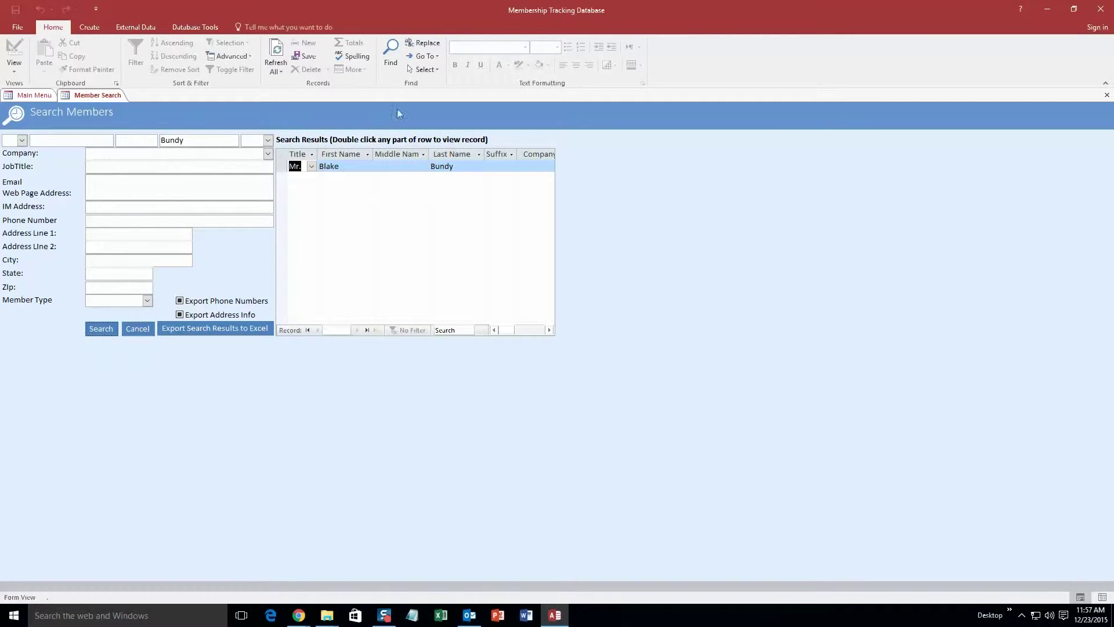
pyautogui.doubleClick(353, 168)
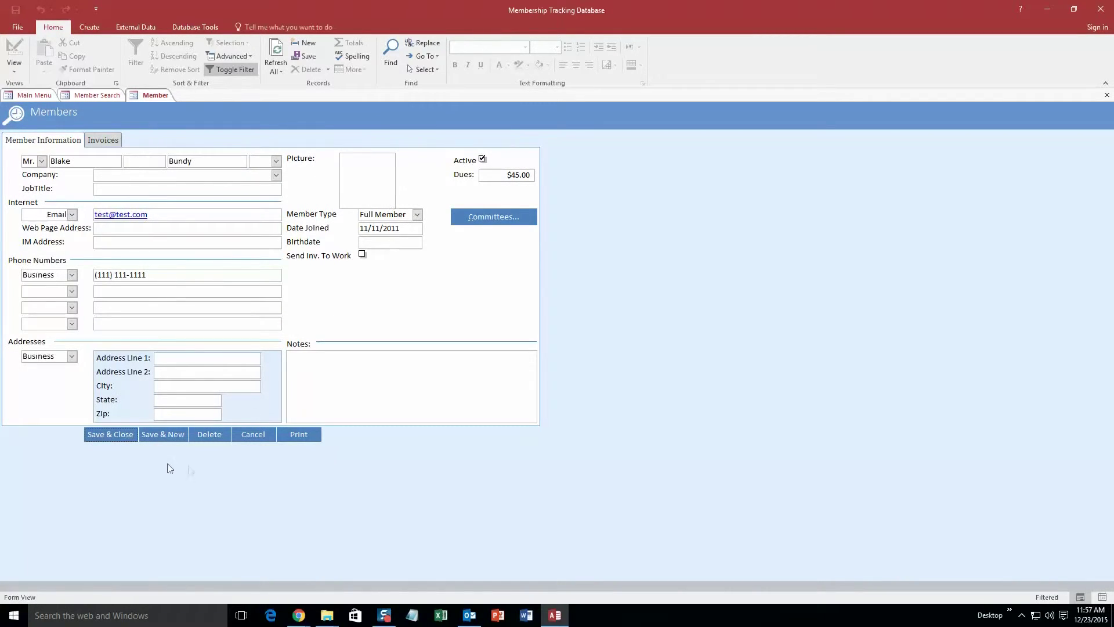
pyautogui.click(258, 437)
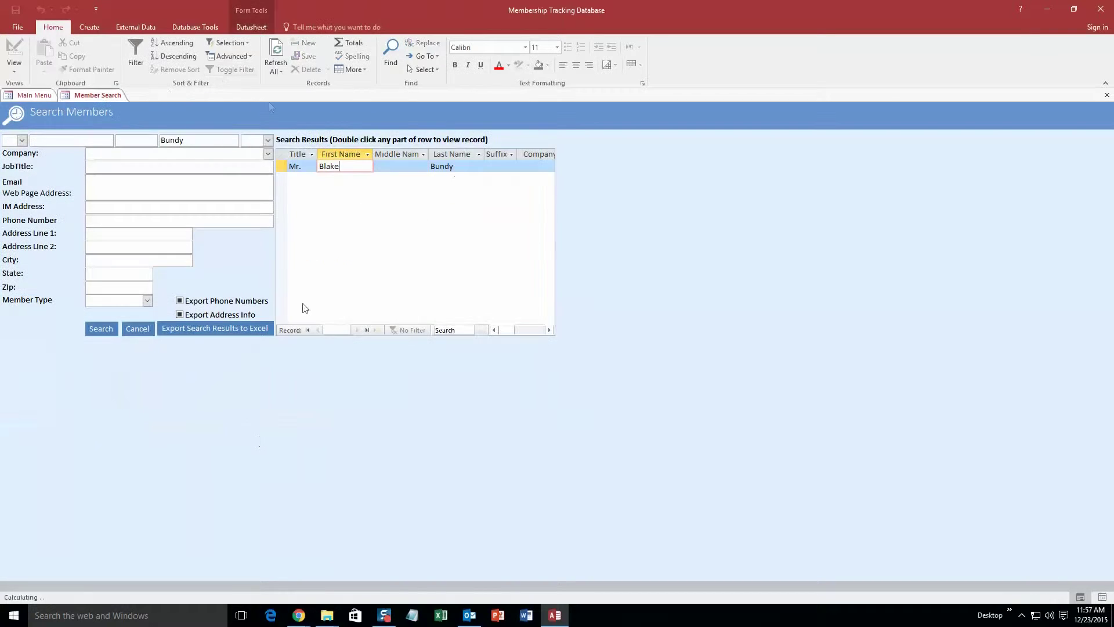
pyautogui.rightClick(92, 95)
pyautogui.click(118, 117)
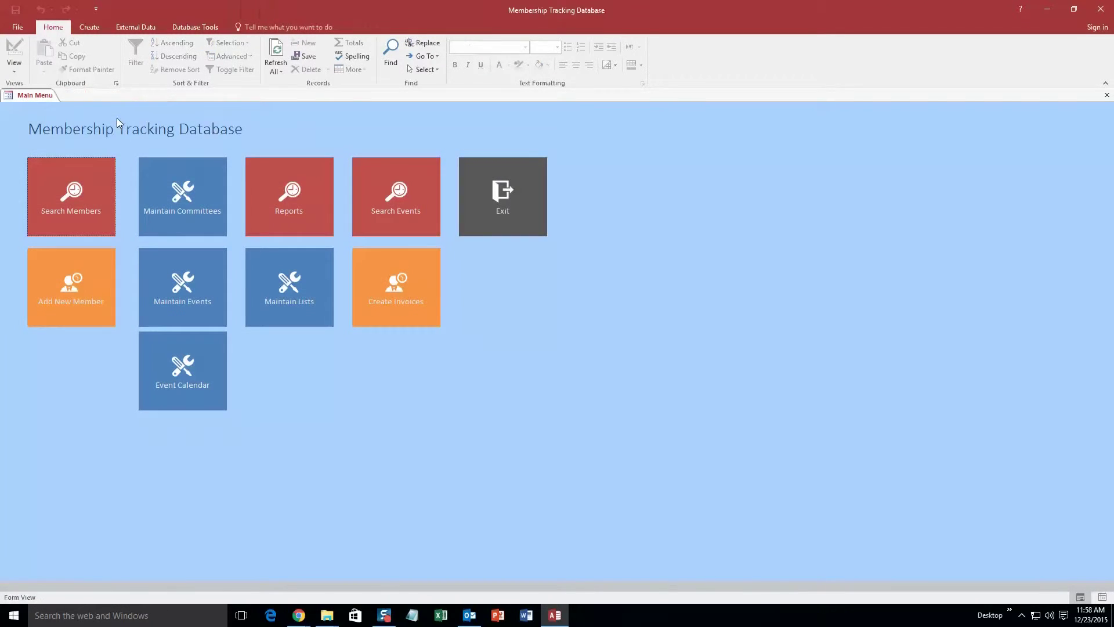
pyautogui.click(195, 214)
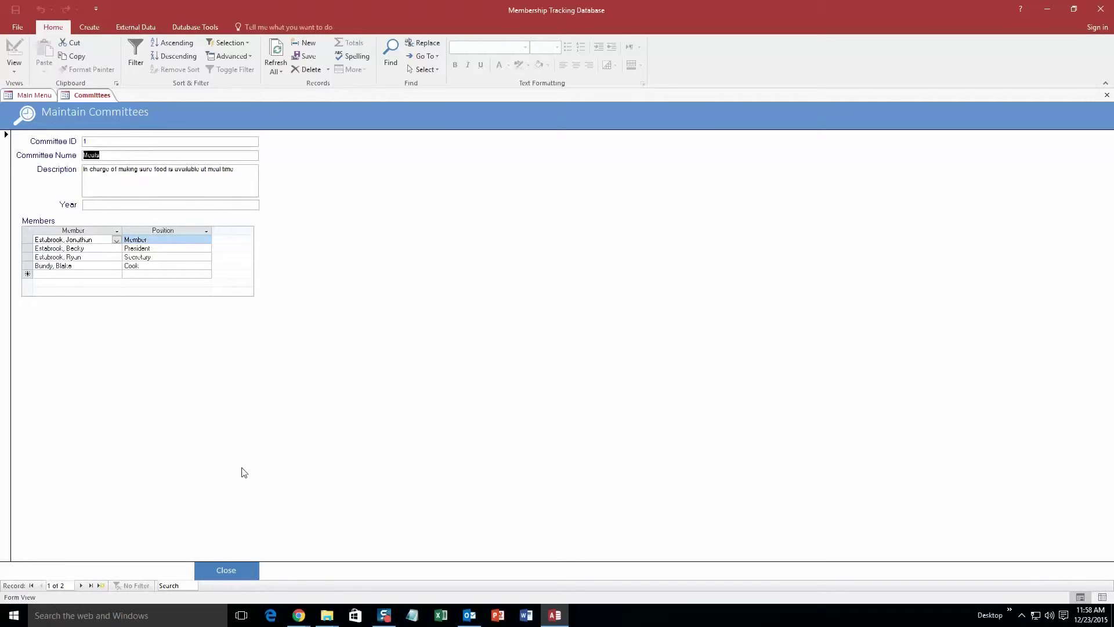
pyautogui.click(234, 570)
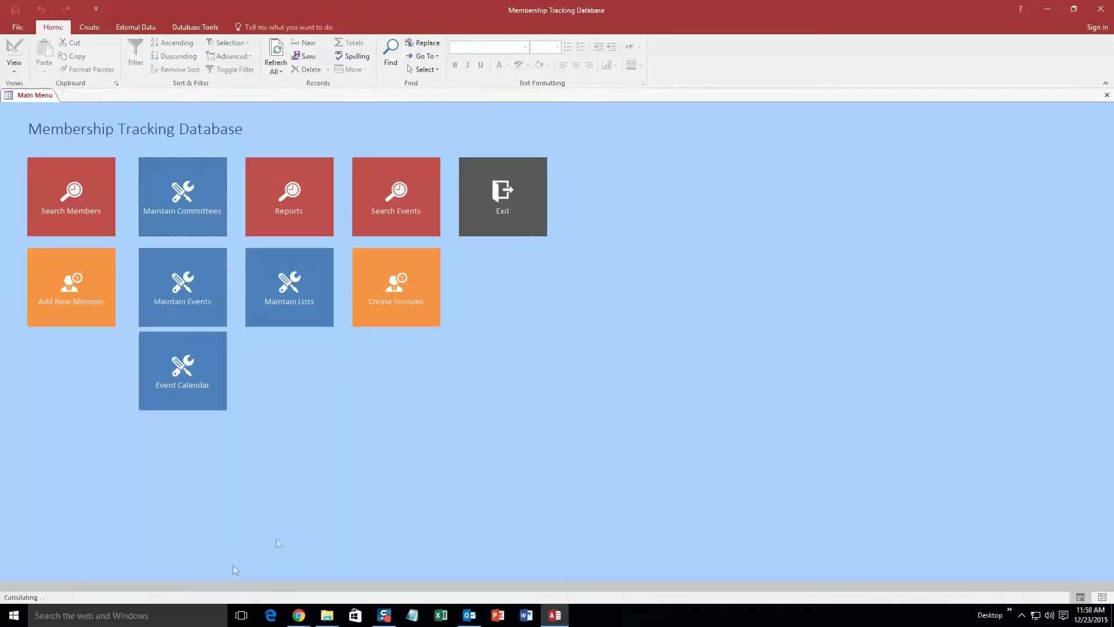
# Create a new event titled 'Blke Ride' at Location 1.
pyautogui.click(201, 299)
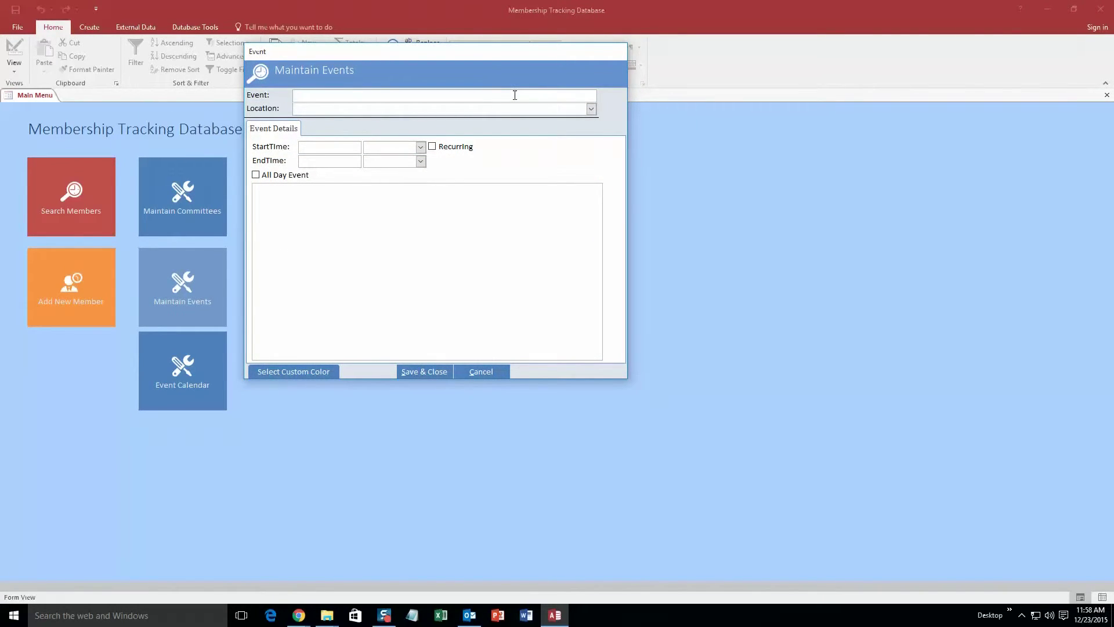
pyautogui.write('Bl')
pyautogui.write('ke Ride')
pyautogui.click(592, 109)
pyautogui.click(384, 123)
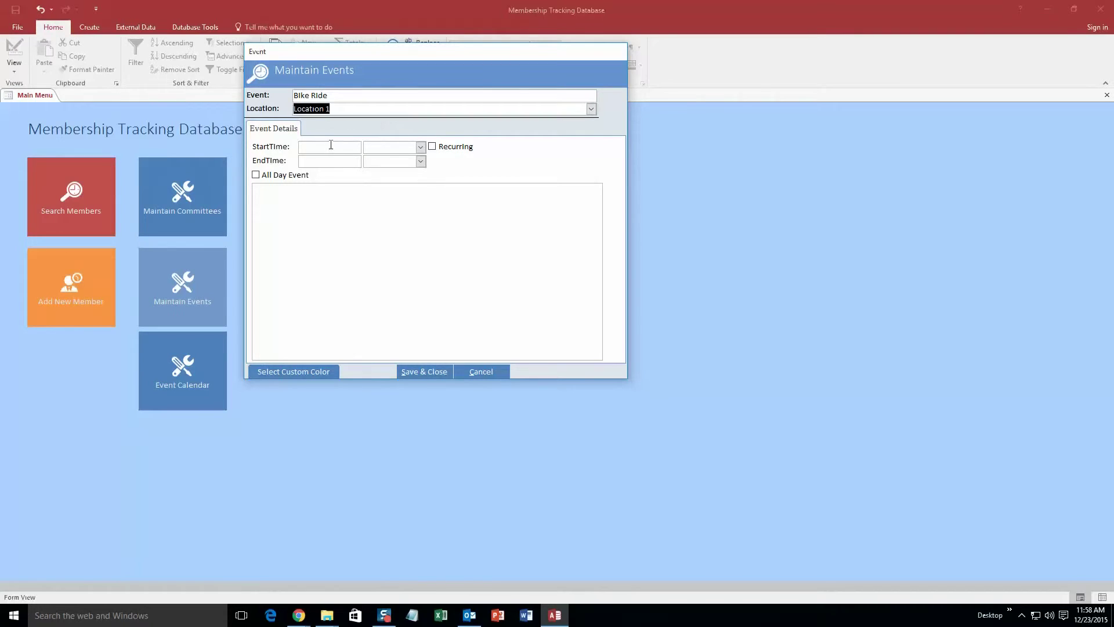
# Set the event start to today's date at 12:15 AM.
pyautogui.click(318, 145)
pyautogui.click(367, 145)
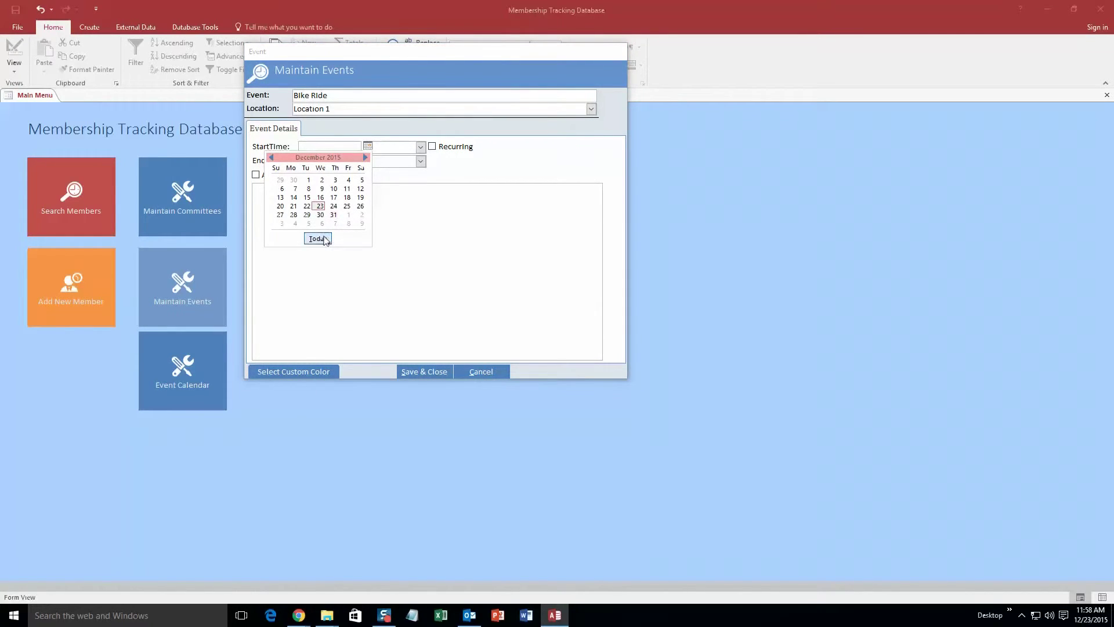
pyautogui.click(318, 238)
pyautogui.click(420, 147)
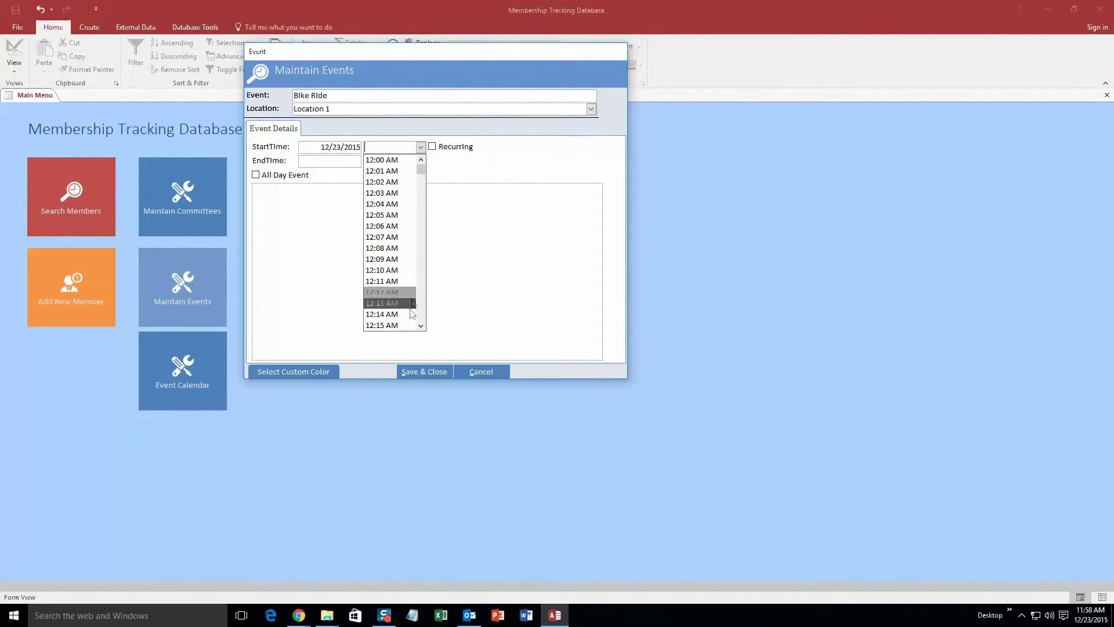
pyautogui.click(392, 324)
# Set the event end to 12/23/2015 at 02:00 AM.
pyautogui.click(344, 161)
pyautogui.click(368, 161)
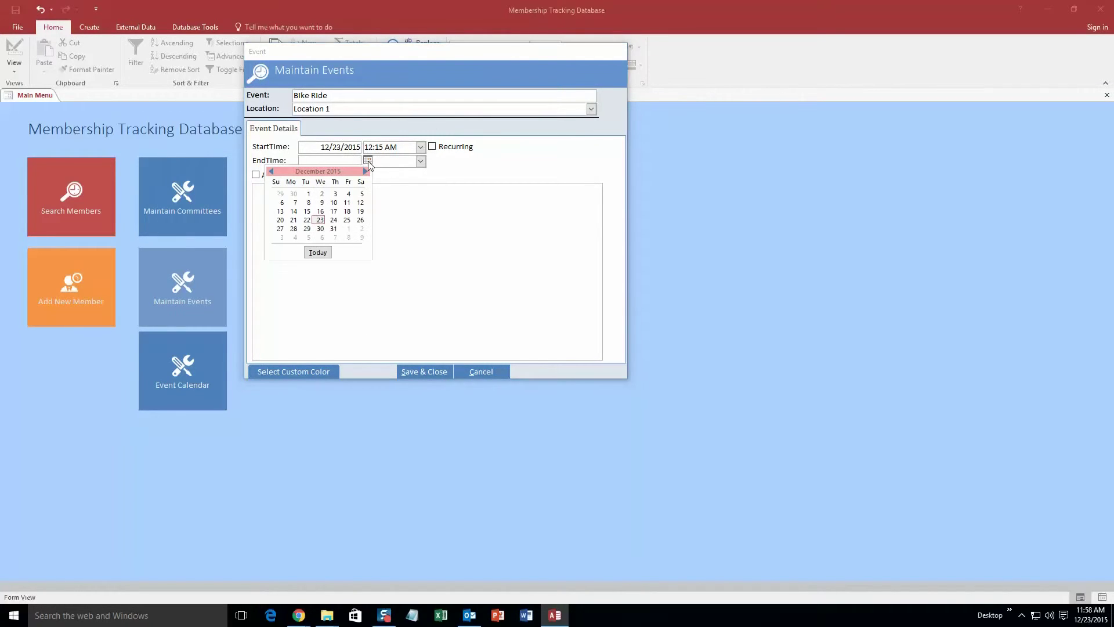
pyautogui.click(321, 220)
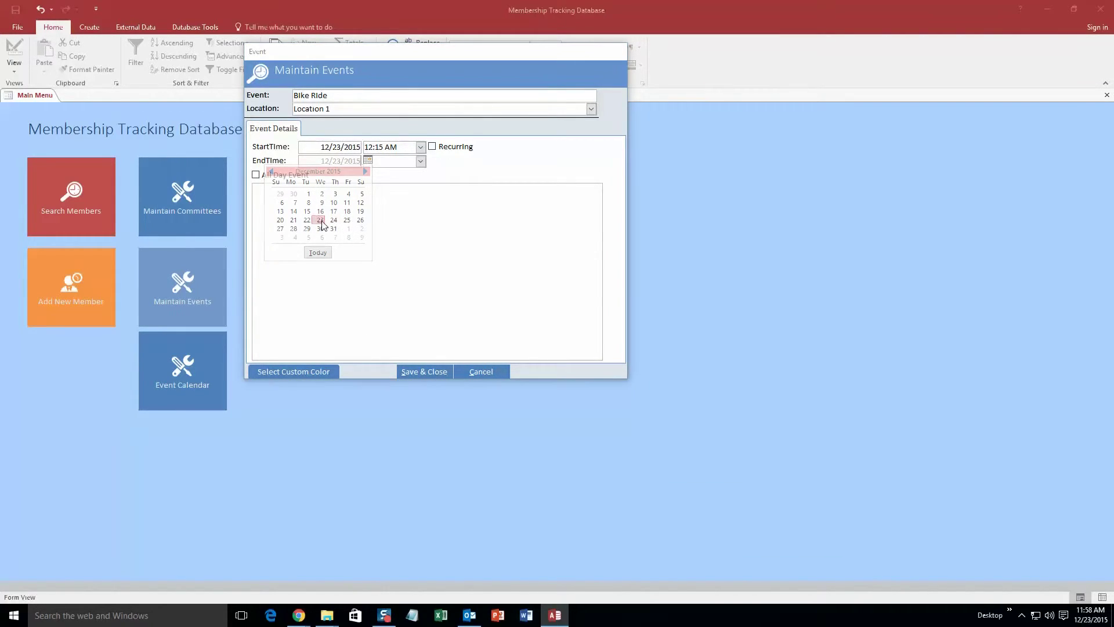
pyautogui.click(420, 161)
pyautogui.scroll(-5, 423, 195)
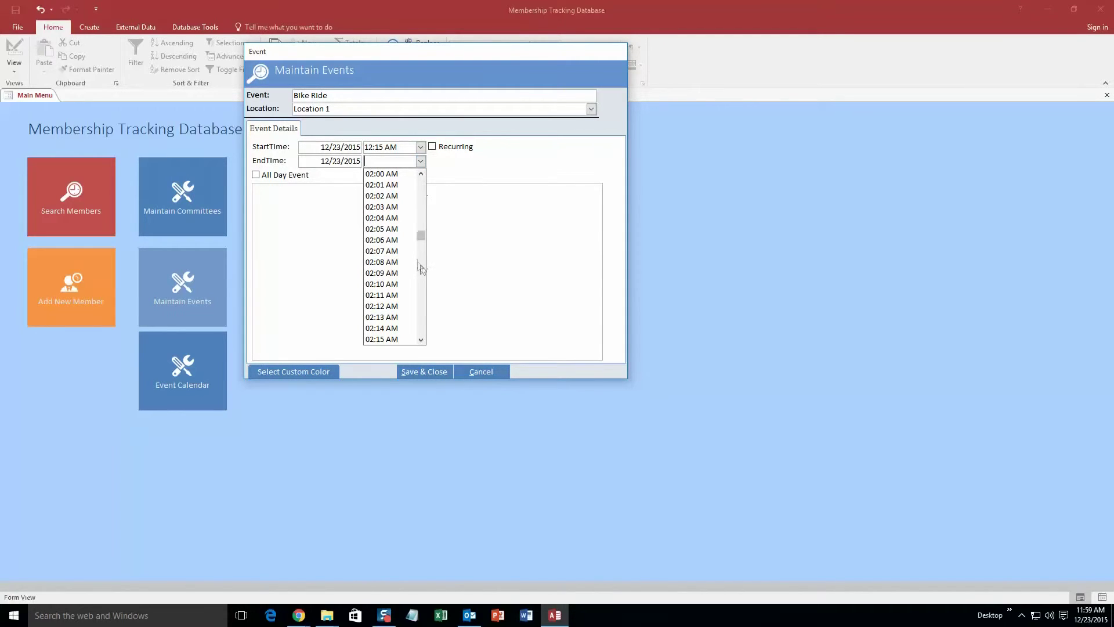
pyautogui.click(382, 174)
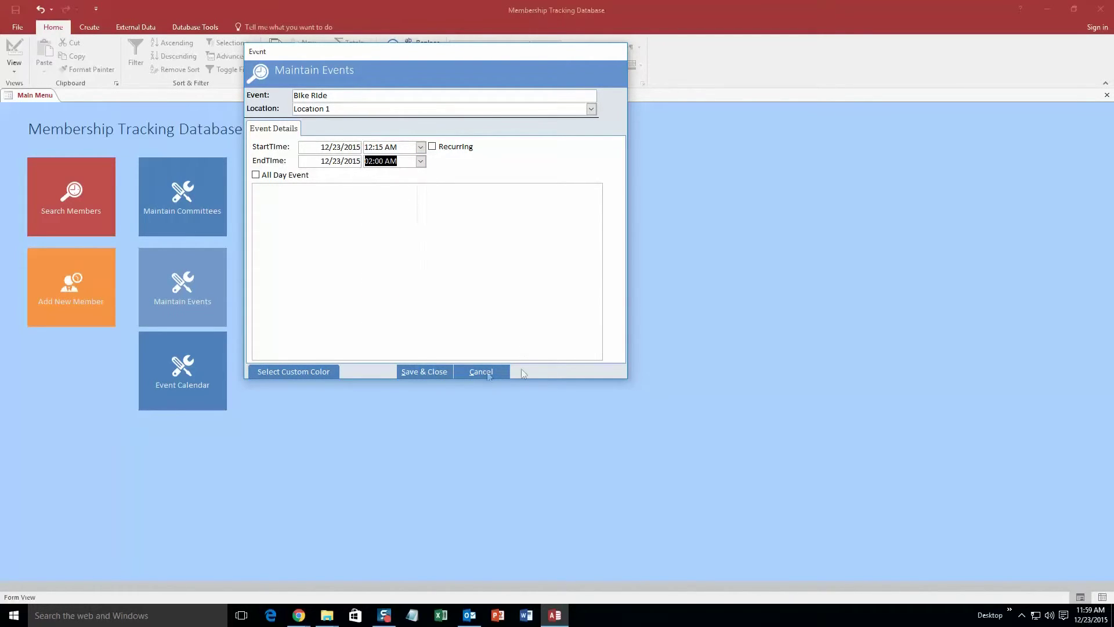
# Give the event a custom bright green colour and save it.
pyautogui.click(294, 371)
pyautogui.click(291, 123)
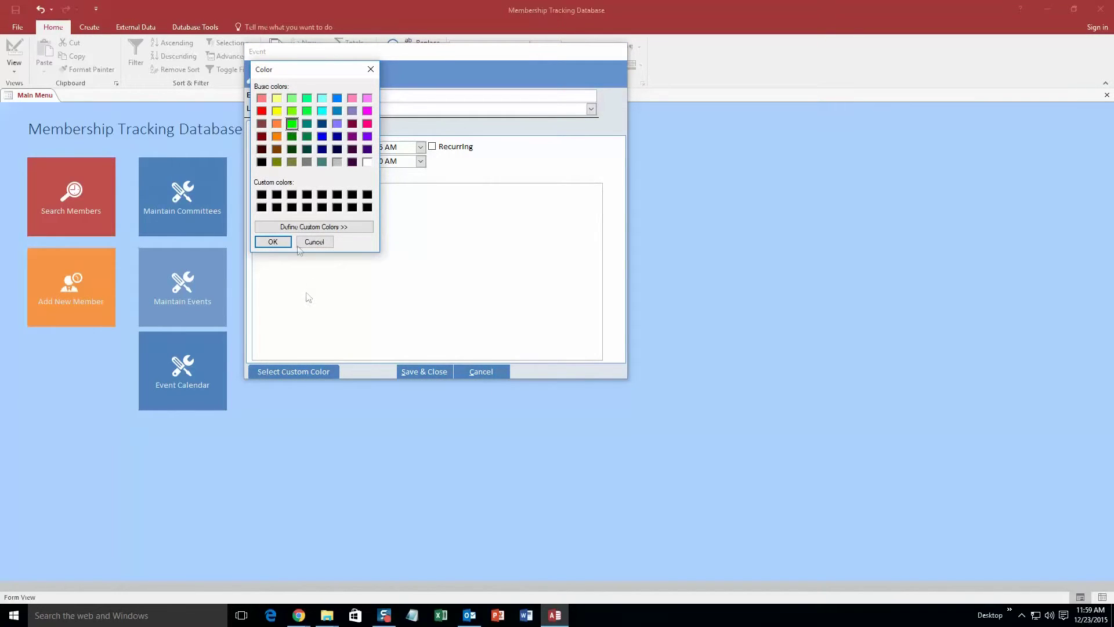
pyautogui.click(281, 242)
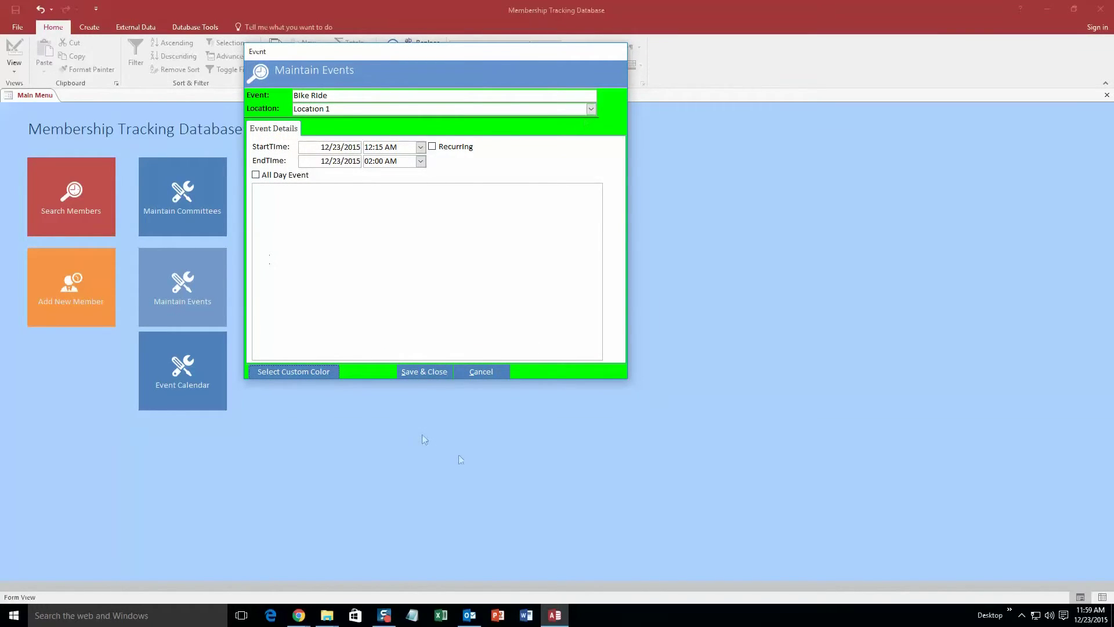
pyautogui.click(432, 372)
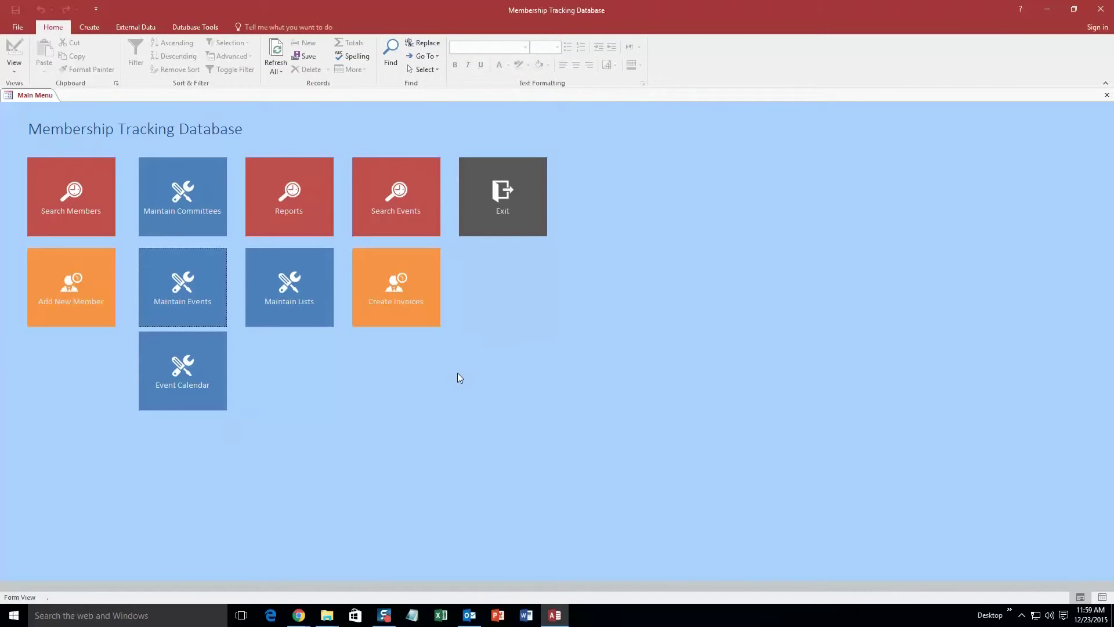
pyautogui.click(199, 371)
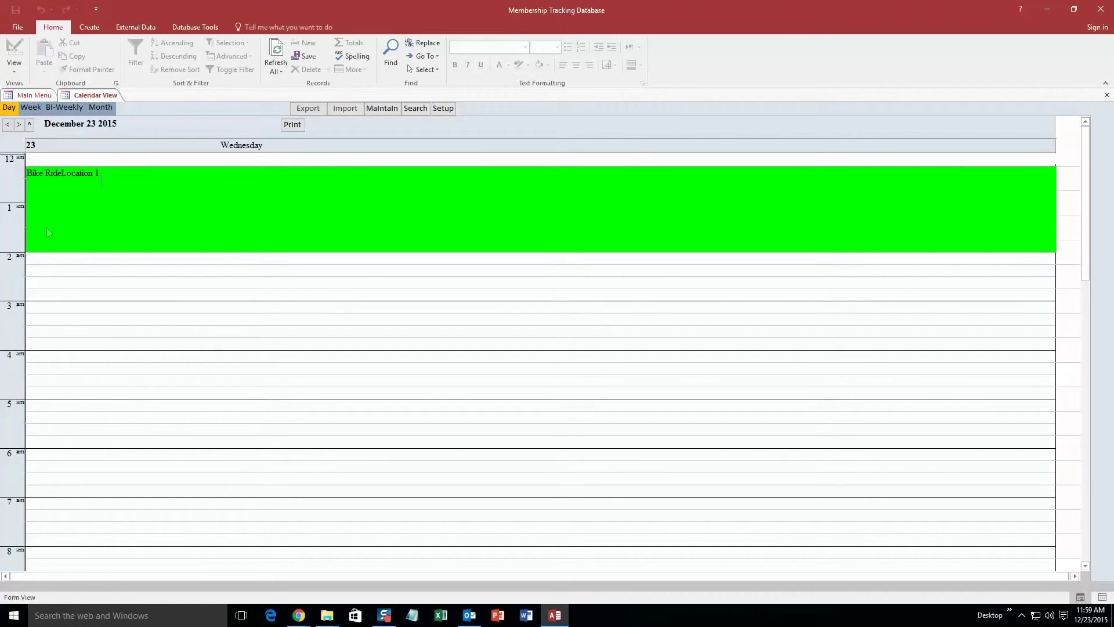
pyautogui.click(97, 109)
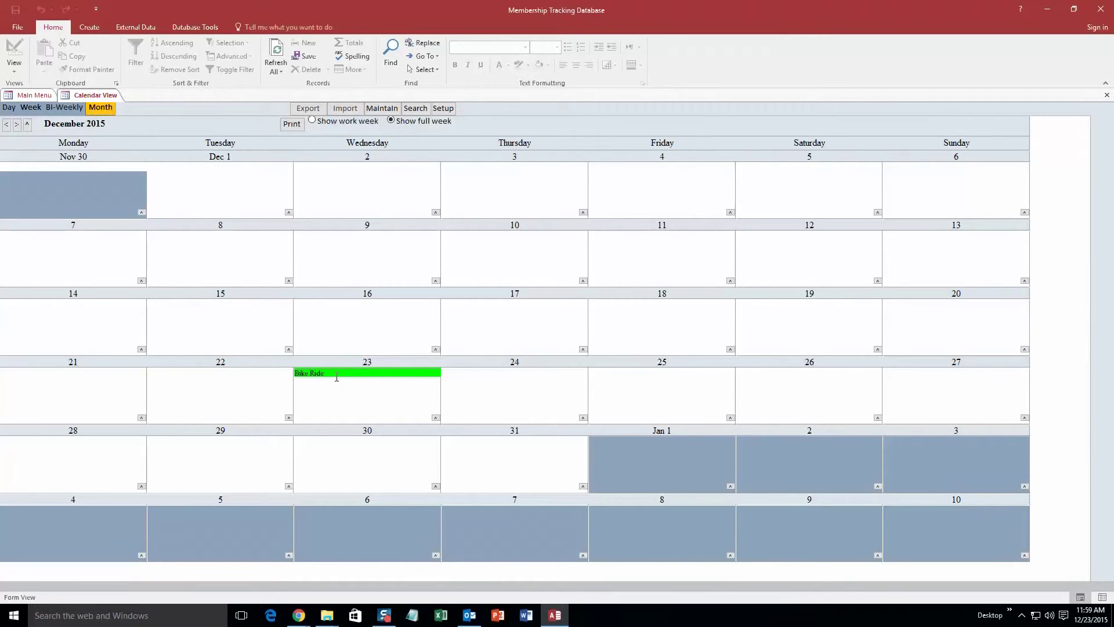
pyautogui.rightClick(90, 95)
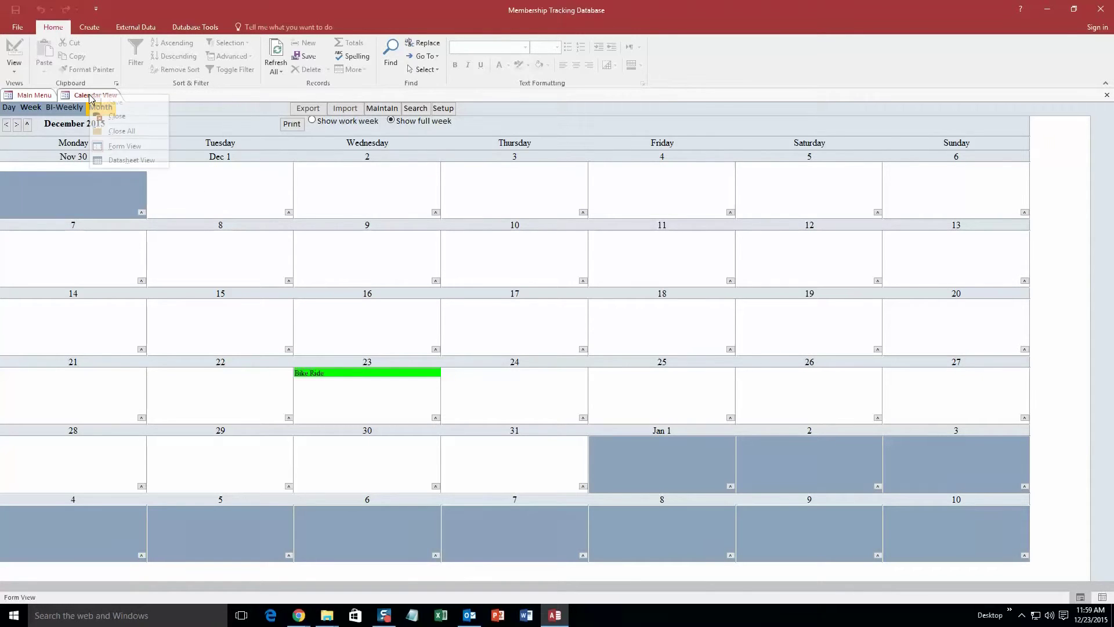
pyautogui.click(114, 116)
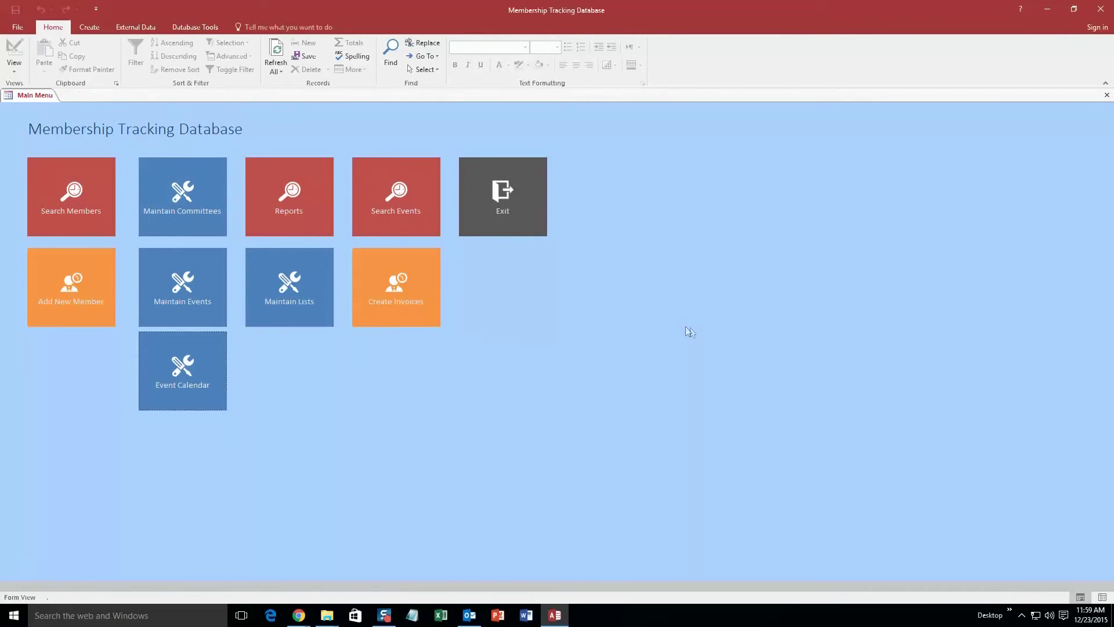
pyautogui.click(421, 226)
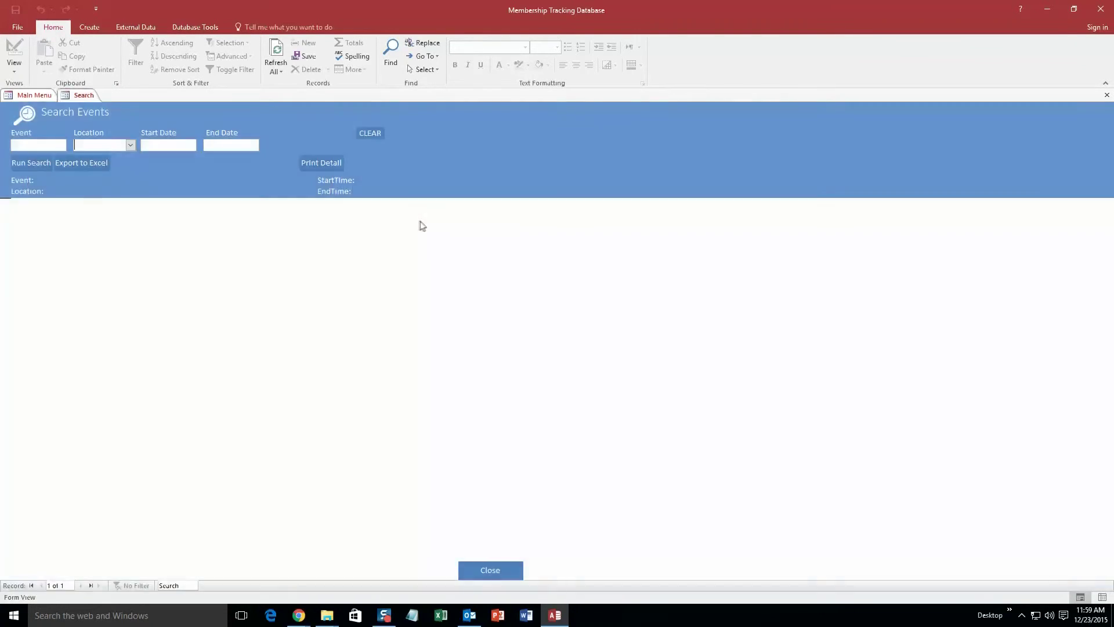
pyautogui.click(130, 145)
pyautogui.click(185, 146)
pyautogui.click(203, 144)
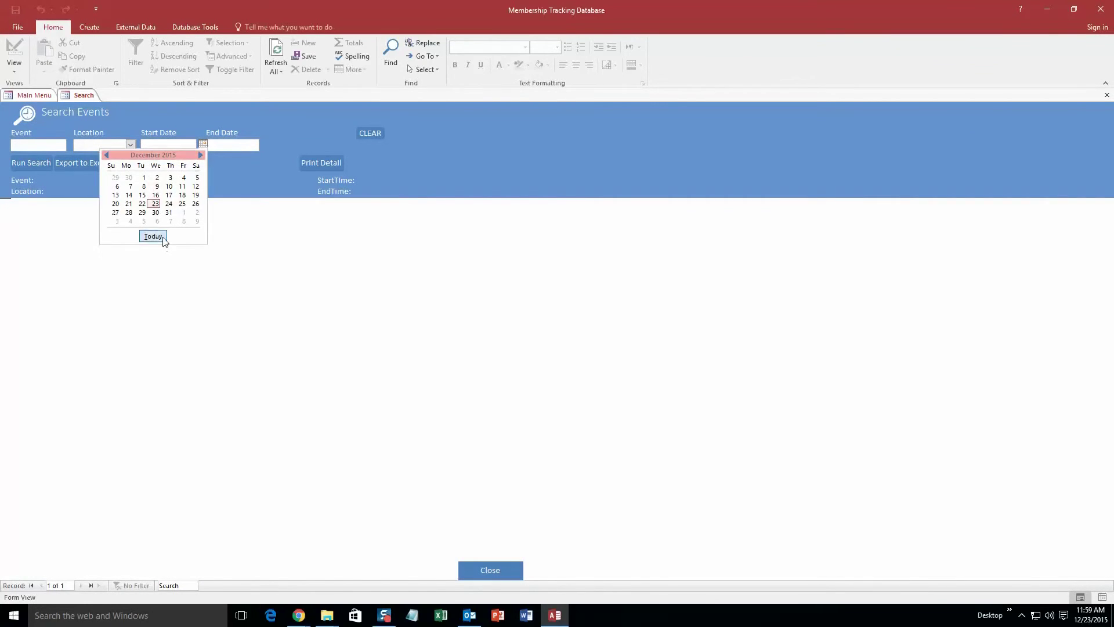
pyautogui.click(208, 255)
pyautogui.click(31, 162)
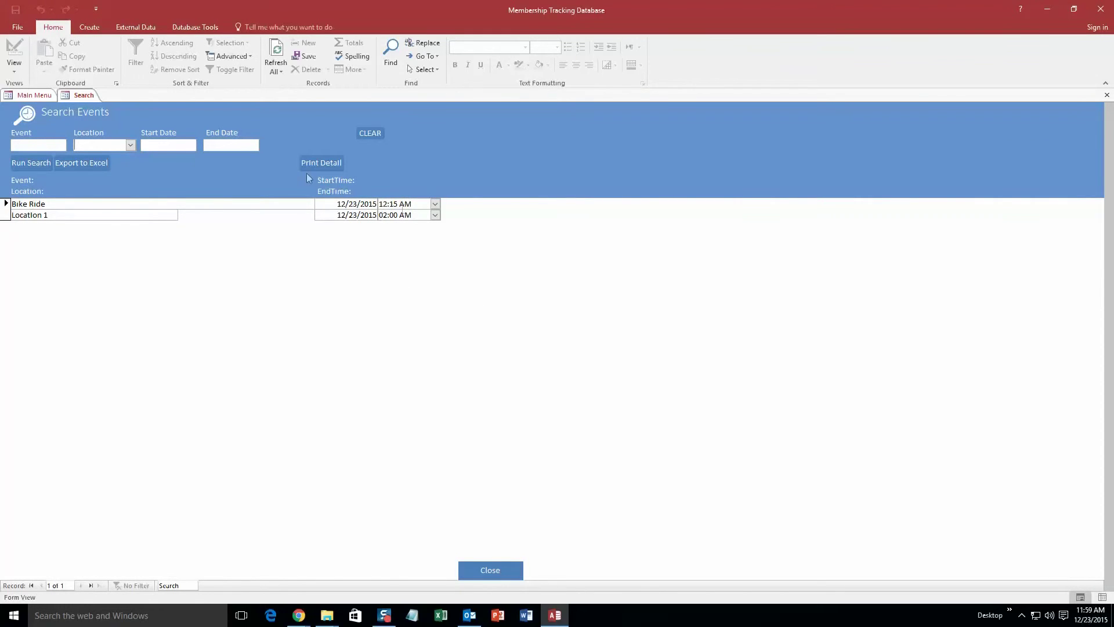
pyautogui.click(131, 146)
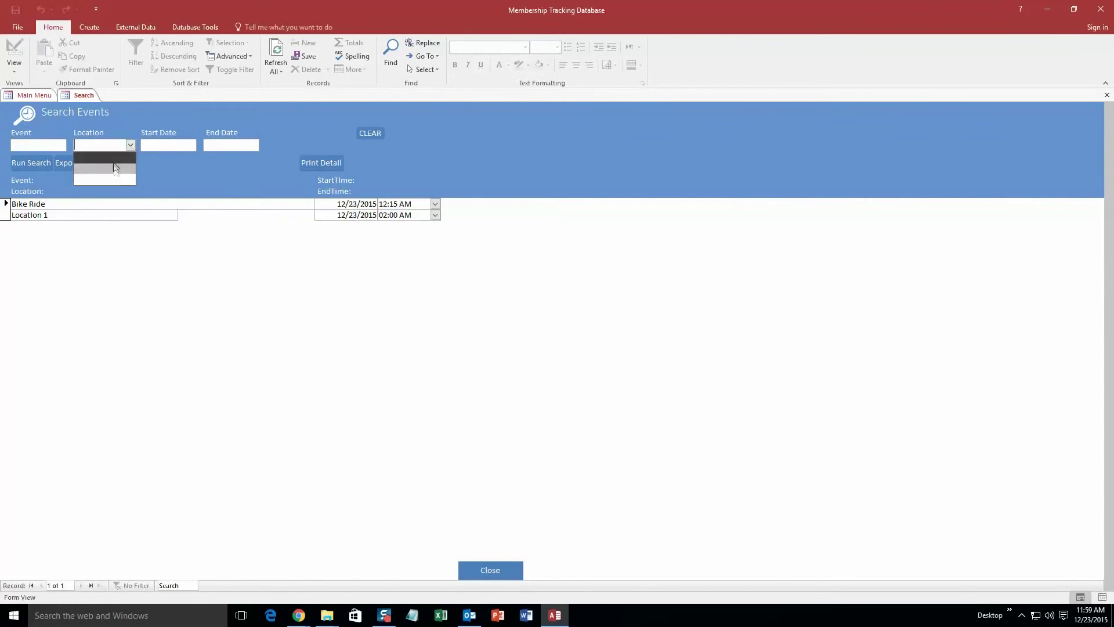
pyautogui.click(131, 144)
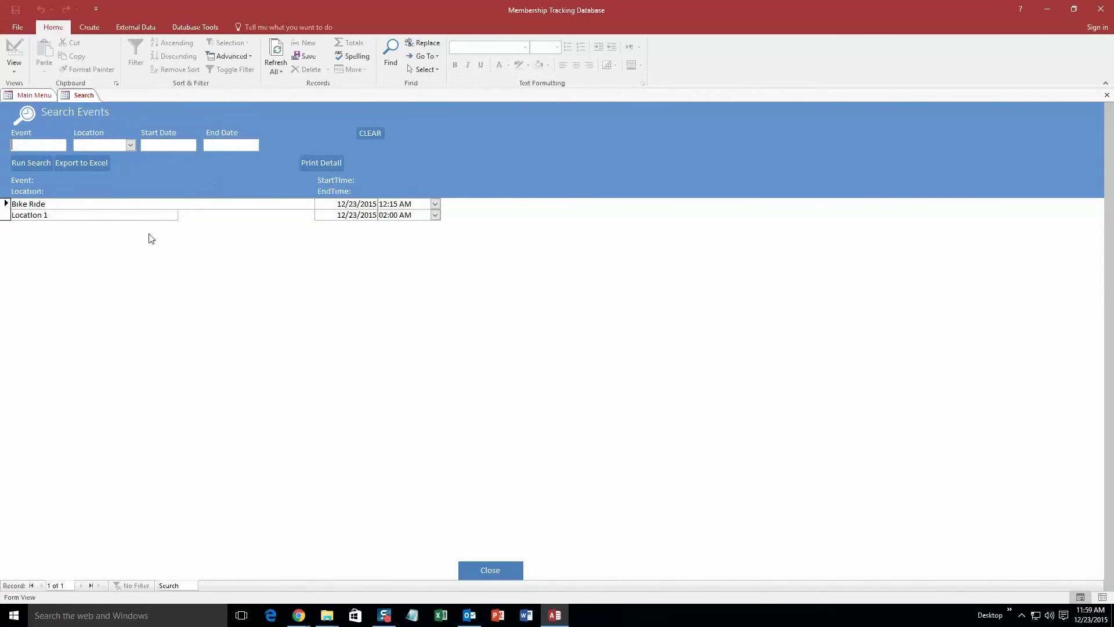
pyautogui.click(509, 571)
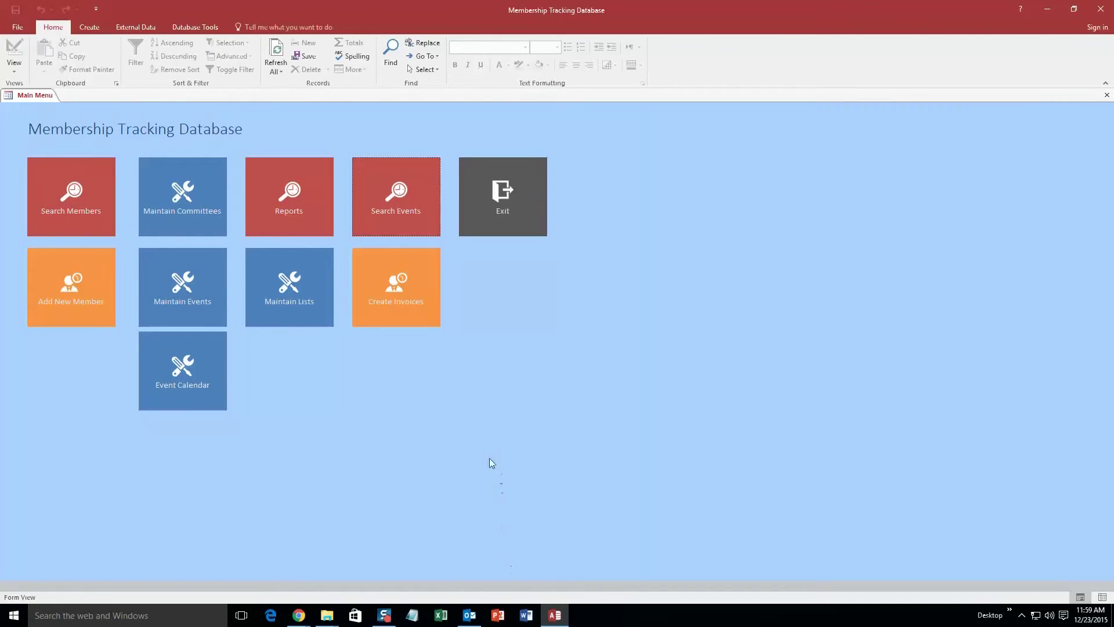